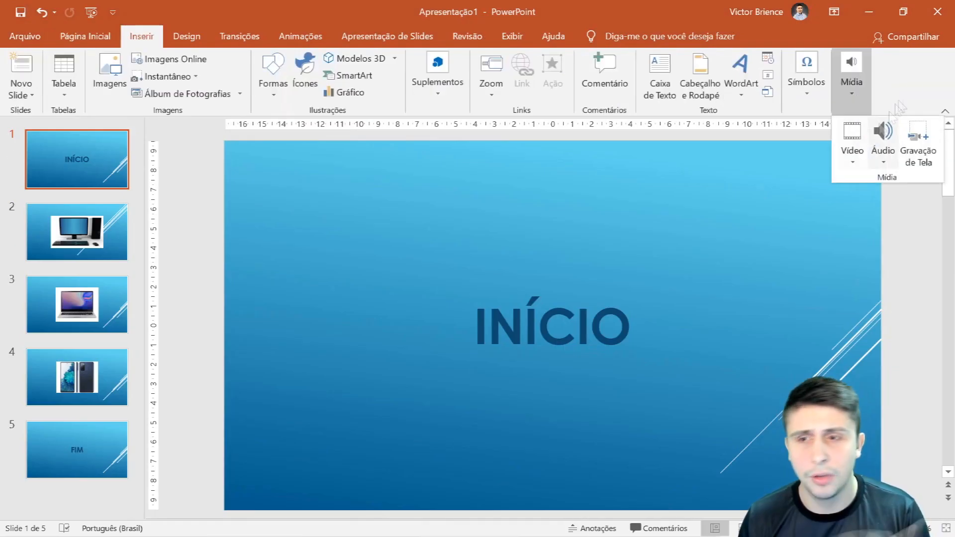
{"action": "left_click", "coordinate": [679, 154]}
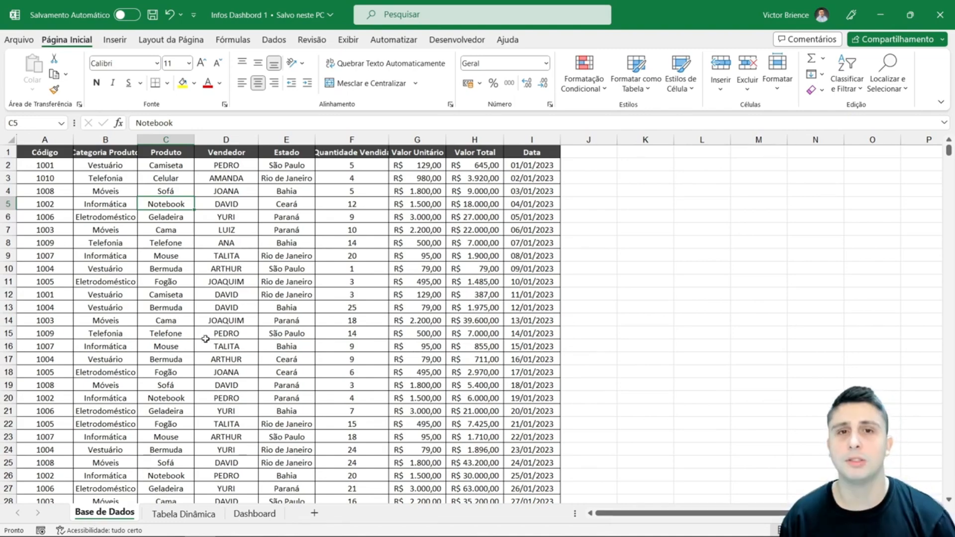
{"action": "mouse_move", "coordinate": [948, 152]}
{"action": "left_mouse_down"}
{"action": "mouse_move", "coordinate": [938, 364]}
{"action": "mouse_move", "coordinate": [938, 149]}
{"action": "left_mouse_up"}
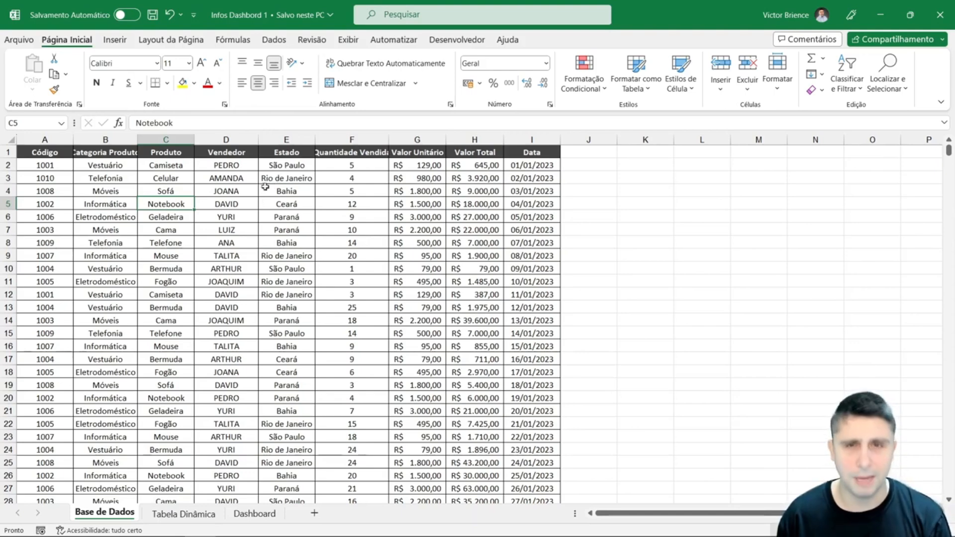
{"action": "left_click_drag", "start_coordinate": [49, 153], "coordinate": [493, 281]}
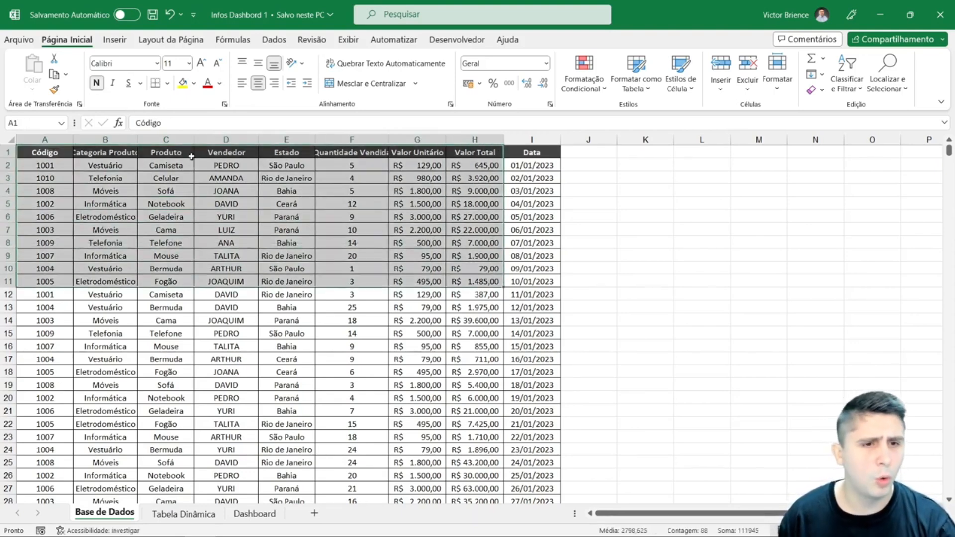
{"action": "left_click", "coordinate": [191, 156]}
{"action": "left_click", "coordinate": [464, 180]}
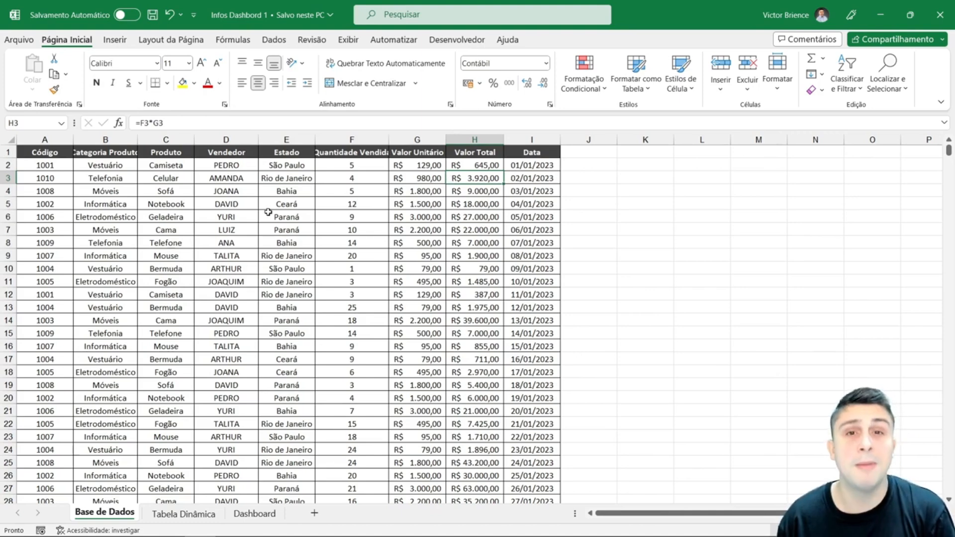
- Convert the whole data range A1:I493 on the Base de Dados sheet into a table with headers
{"action": "left_click", "coordinate": [55, 155]}
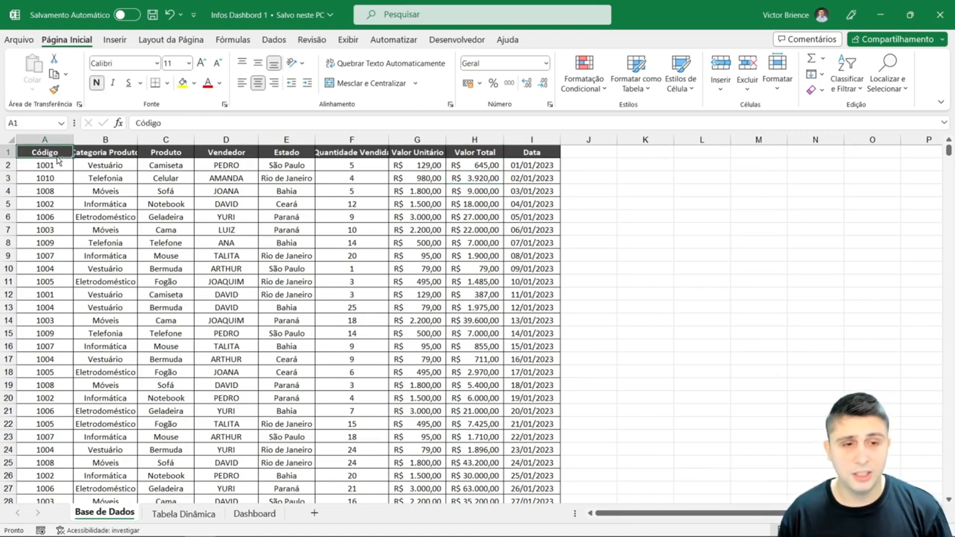
{"action": "key", "text": "ctrl+shift+Right"}
{"action": "key", "text": "ctrl+shift+Down"}
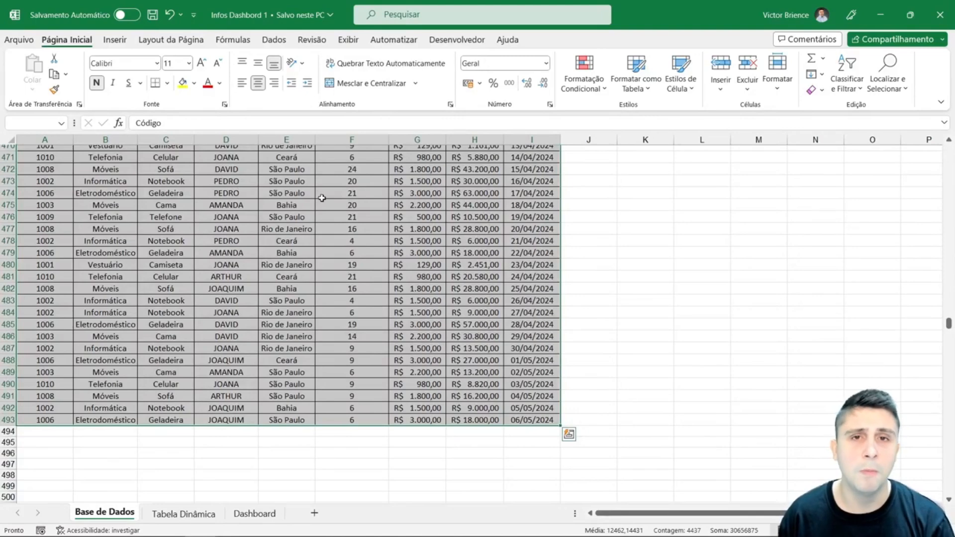
{"action": "left_click", "coordinate": [114, 47]}
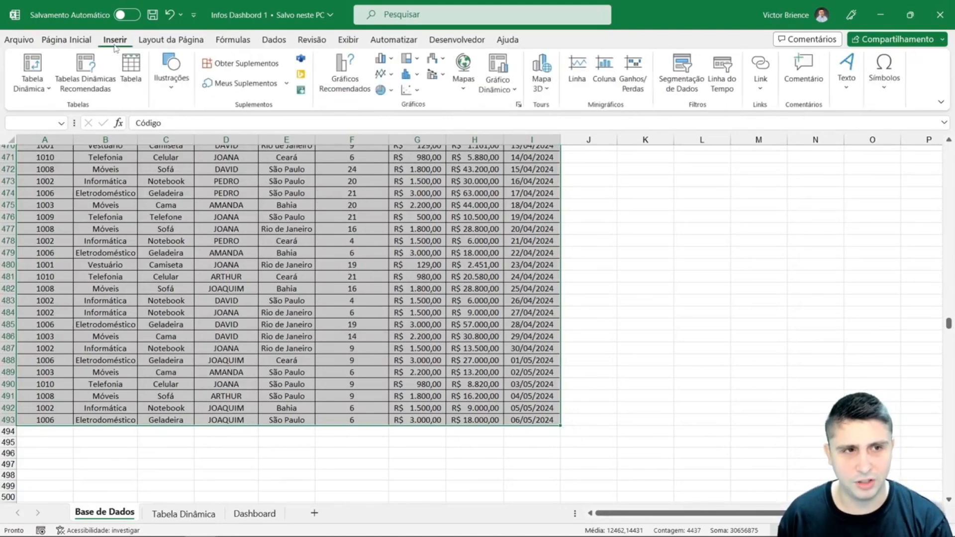
{"action": "left_click", "coordinate": [132, 70]}
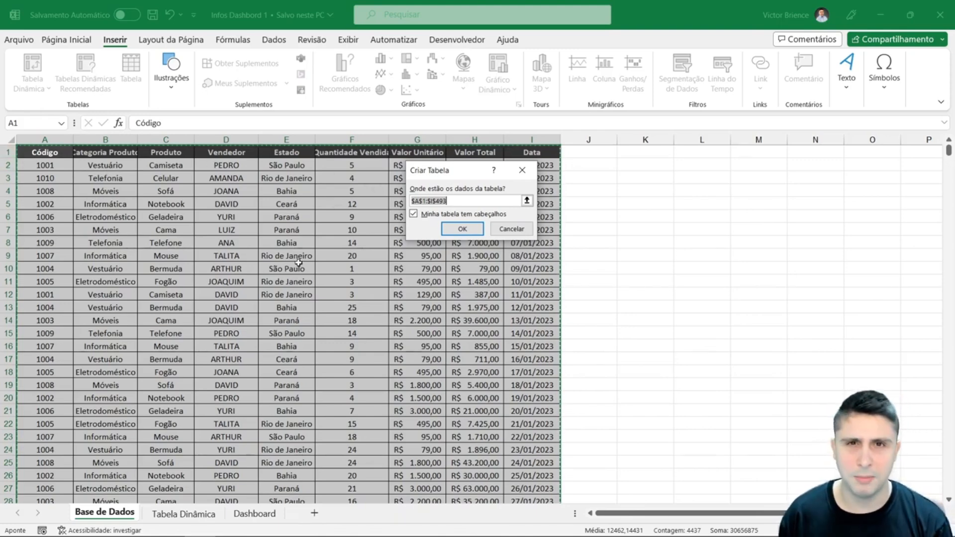
{"action": "left_click", "coordinate": [462, 229]}
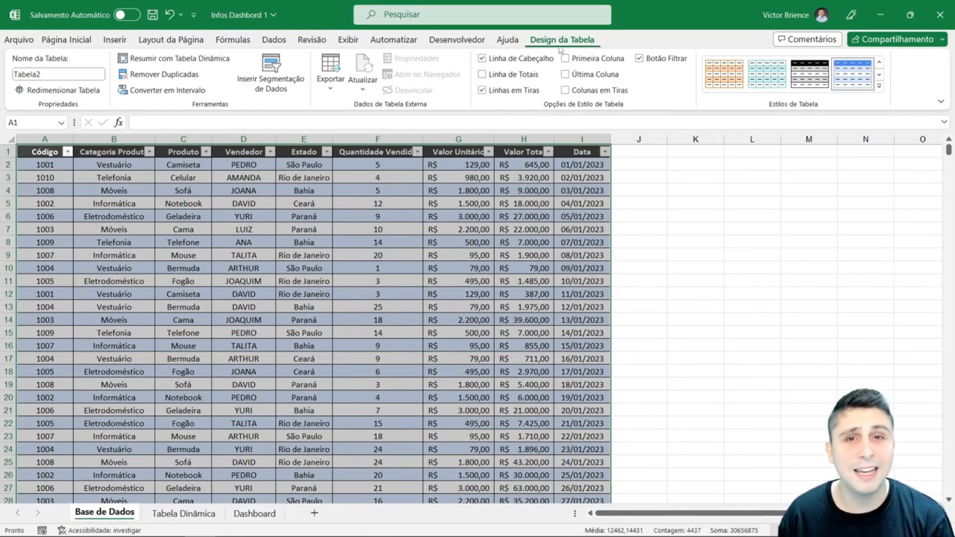
{"action": "left_click", "coordinate": [706, 204]}
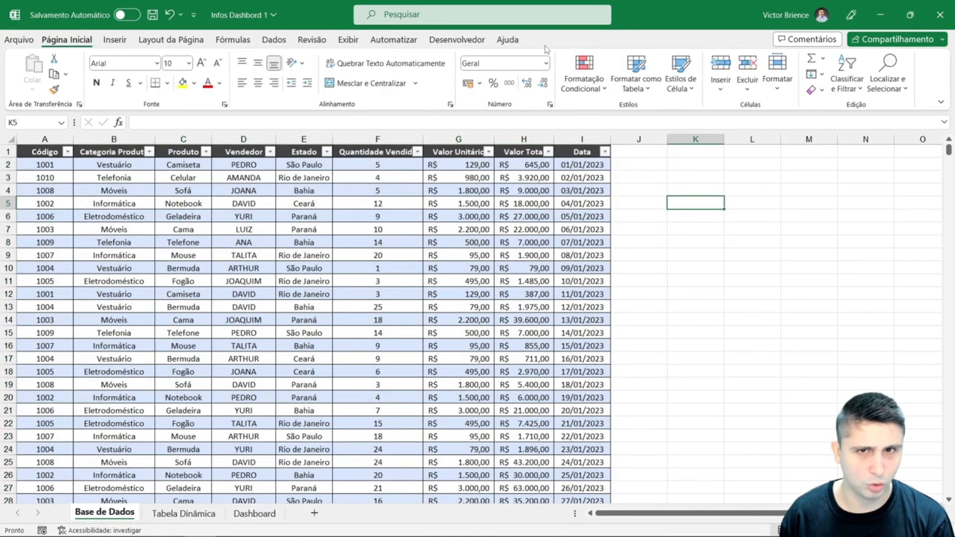
- Insert a slicer for the table's Produto field
{"action": "left_click", "coordinate": [198, 229]}
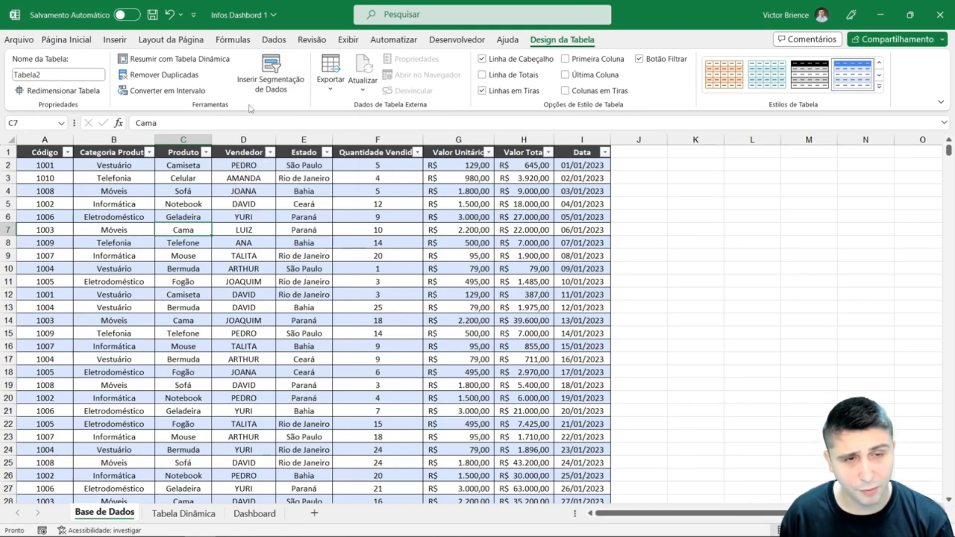
{"action": "left_click", "coordinate": [268, 79]}
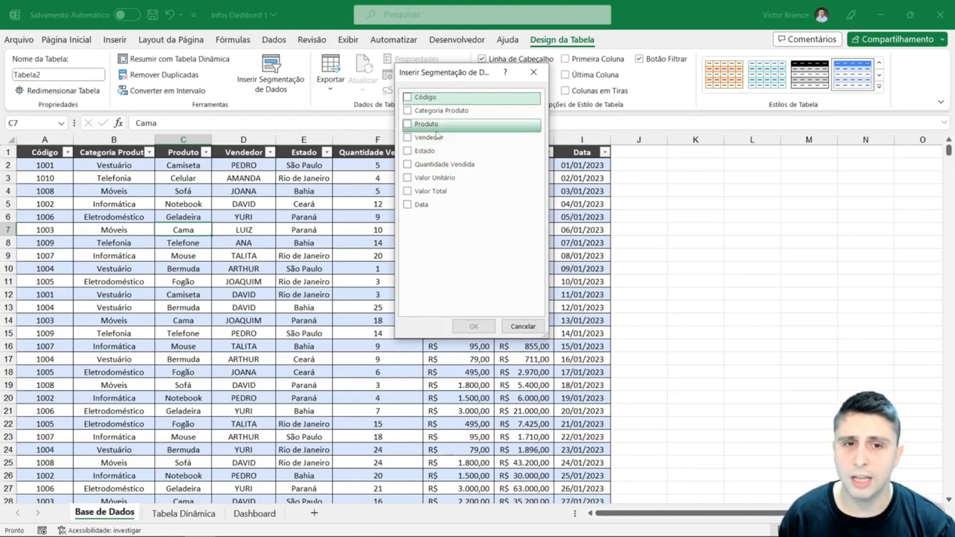
{"action": "left_click", "coordinate": [419, 126]}
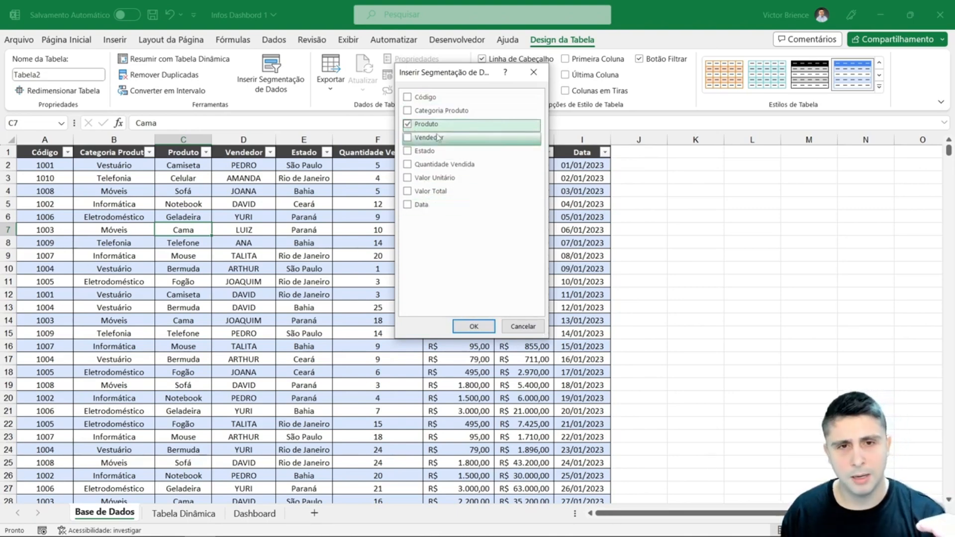
{"action": "left_click", "coordinate": [472, 326]}
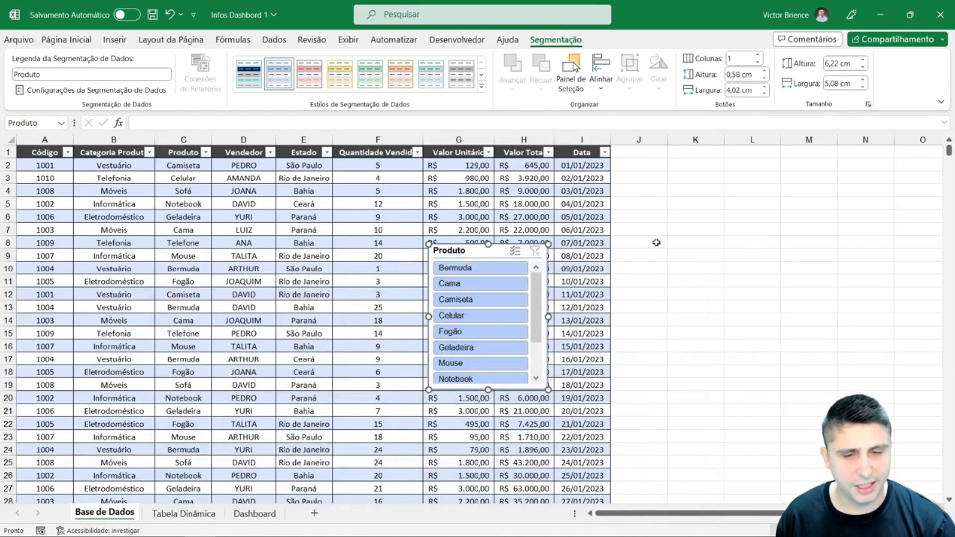
- Place the Produto slicer beside the table's Data column and stretch it to about 7.73 cm tall so all products fit
{"action": "left_click_drag", "start_coordinate": [464, 251], "coordinate": [654, 145]}
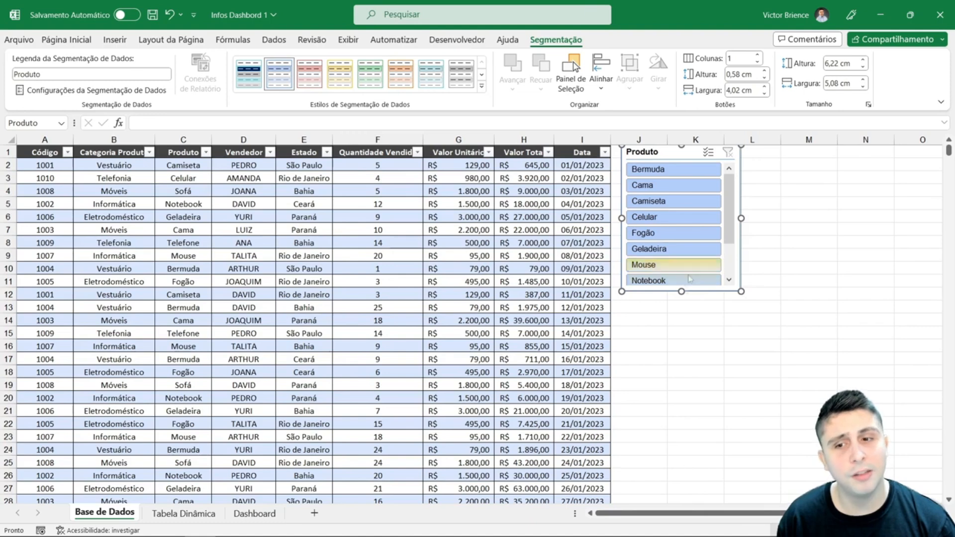
{"action": "left_click_drag", "start_coordinate": [682, 291], "coordinate": [695, 329]}
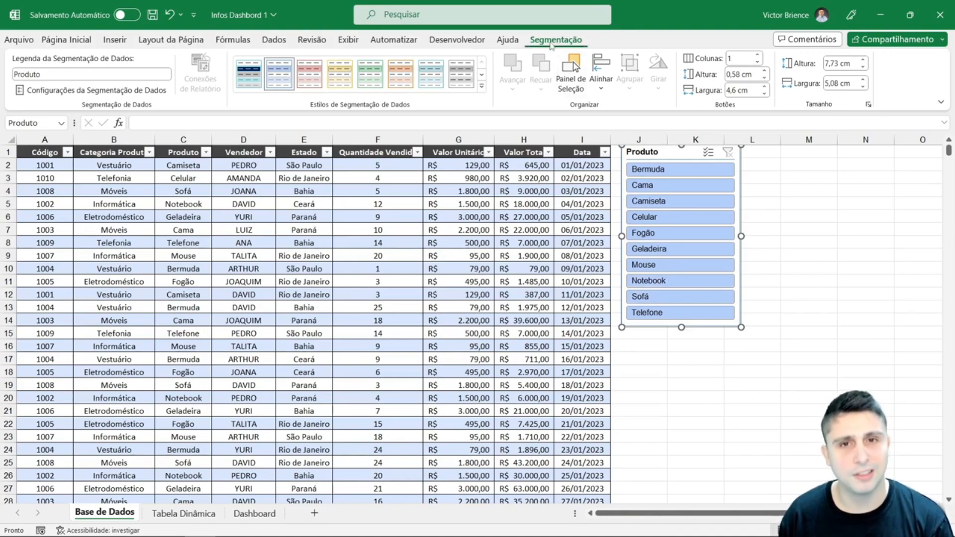
{"action": "left_click", "coordinate": [809, 242]}
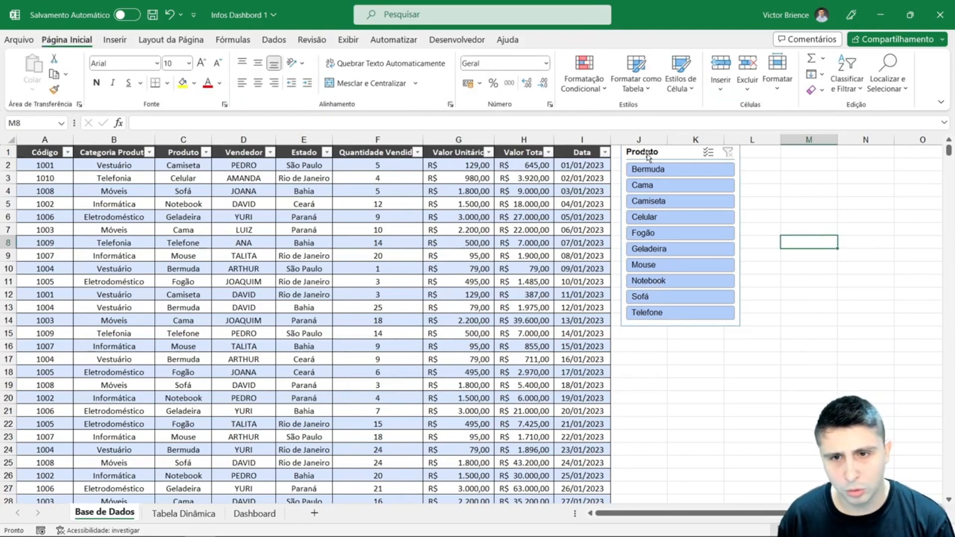
- Filter the table to Cama with the slicer, clear that filter and reselect the slicer with its settings shown
{"action": "left_click", "coordinate": [654, 191]}
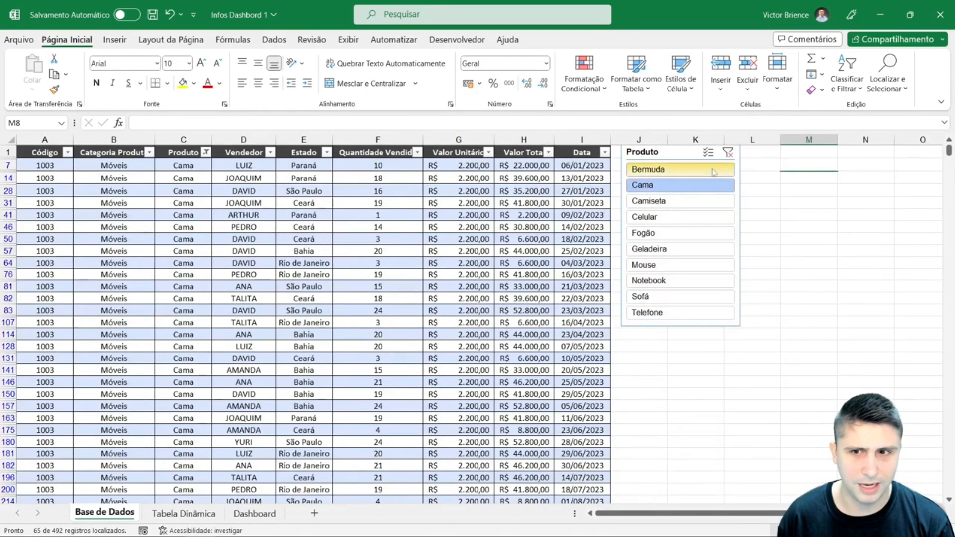
{"action": "left_click", "coordinate": [728, 154]}
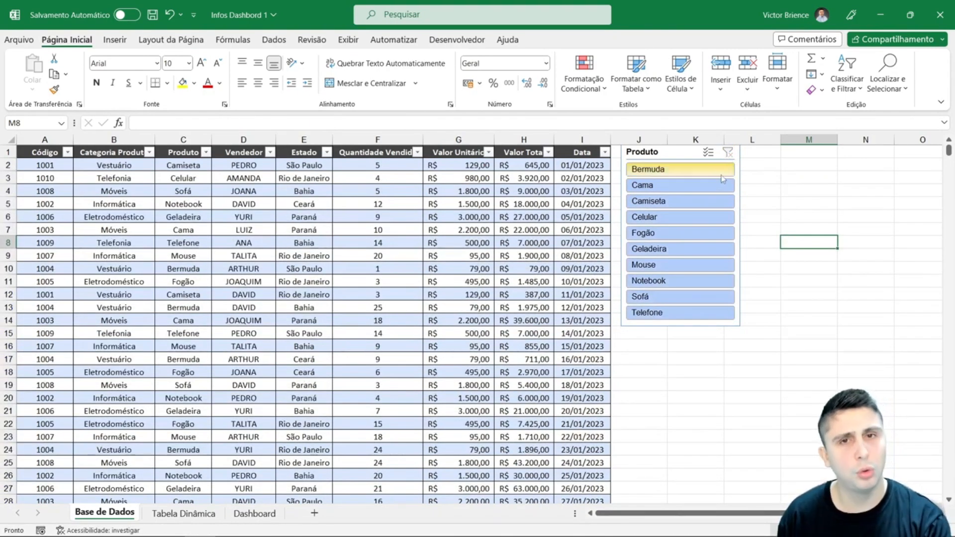
{"action": "left_click", "coordinate": [653, 152]}
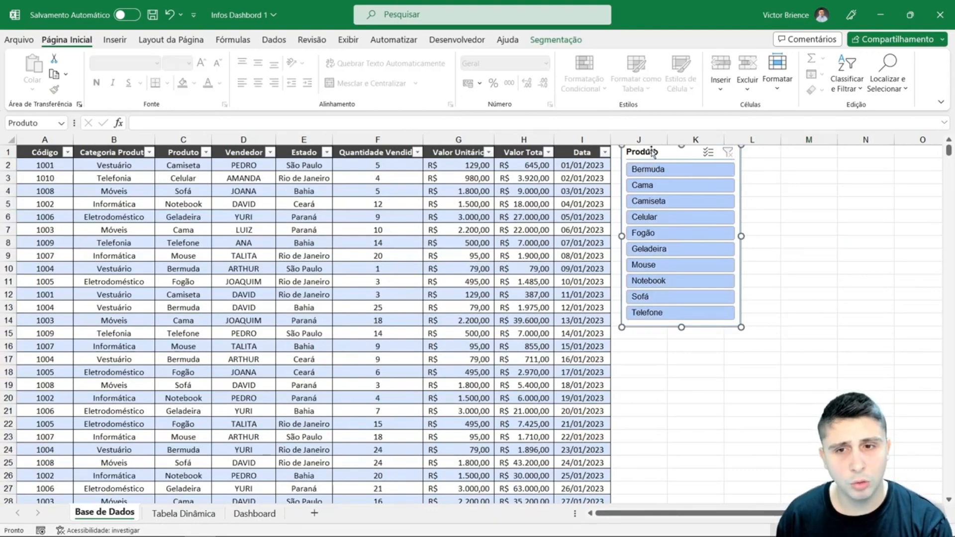
{"action": "left_click", "coordinate": [560, 42]}
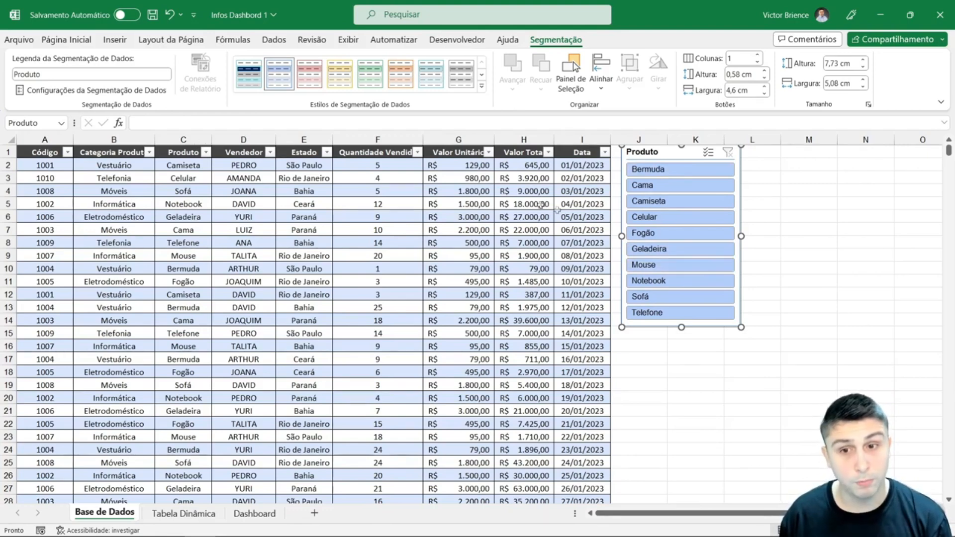
- Filter the table by single products such as Bermuda and Fogão, and extend the filter to the run from Fogão to Mouse
{"action": "left_click", "coordinate": [684, 170]}
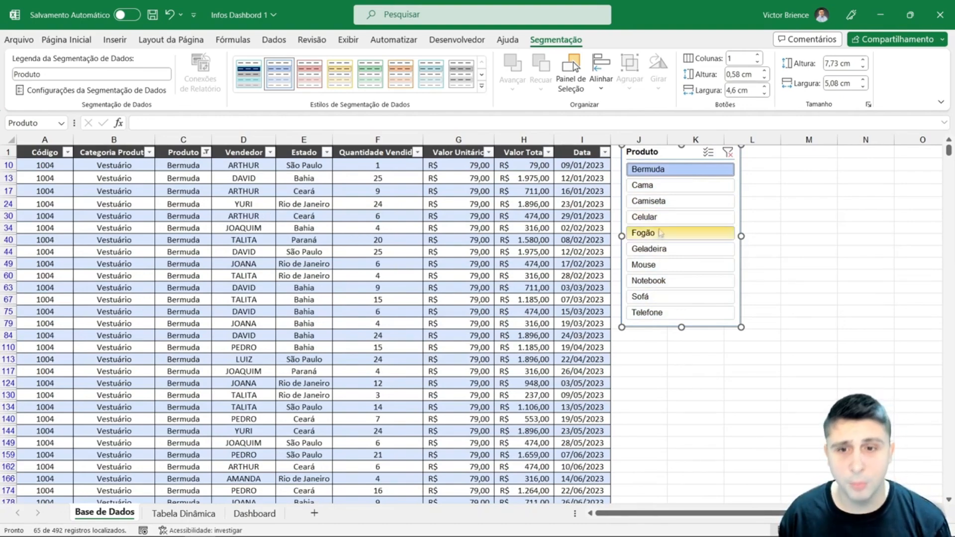
{"action": "left_click", "coordinate": [701, 218]}
{"action": "left_click", "coordinate": [678, 234]}
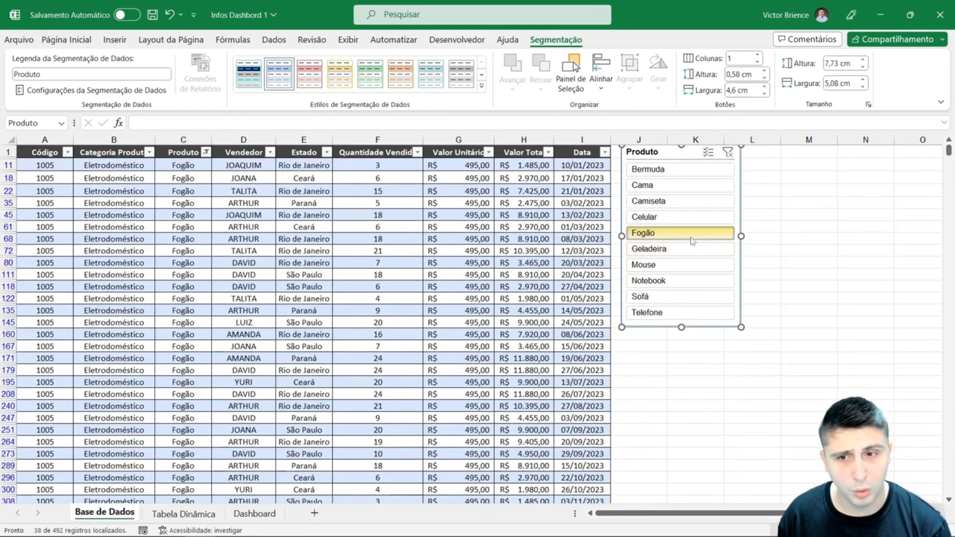
{"action": "left_click_drag", "start_coordinate": [689, 234], "coordinate": [694, 269]}
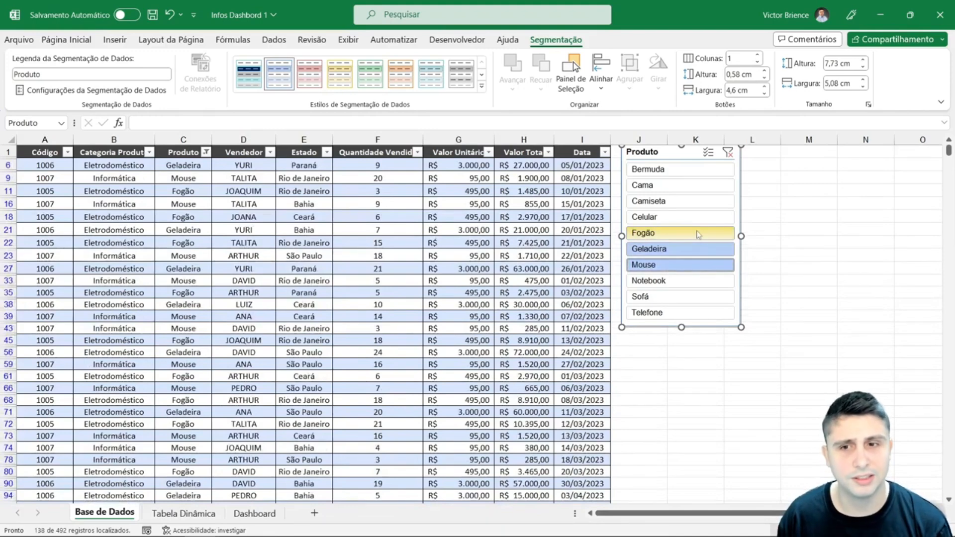
- Enable multi-select in the Produto slicer and add Bermuda, Cama, Camiseta, Celular, Notebook, Sofá and Telefone to the filter
{"action": "left_click", "coordinate": [707, 152]}
{"action": "left_click", "coordinate": [694, 186]}
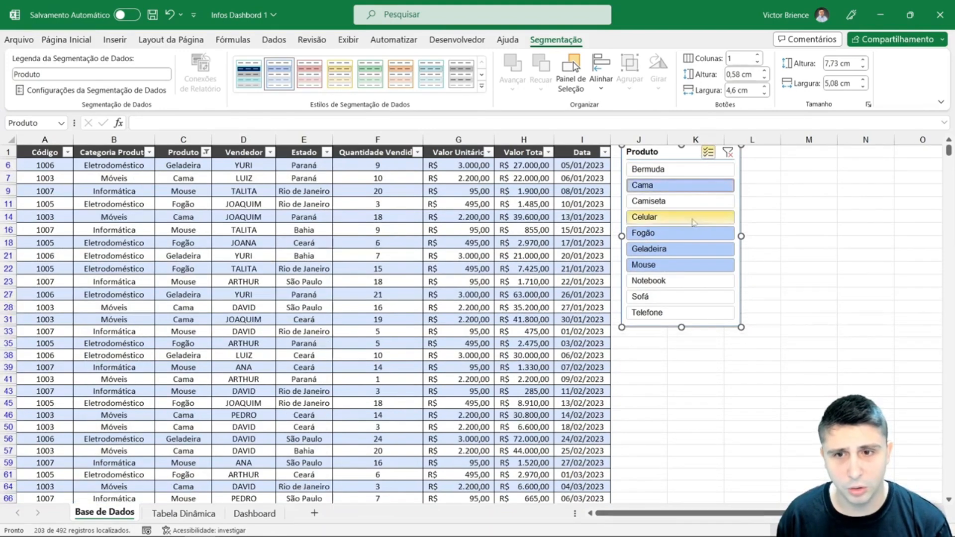
{"action": "left_click", "coordinate": [691, 201]}
{"action": "left_click", "coordinate": [682, 217]}
{"action": "left_click", "coordinate": [669, 169]}
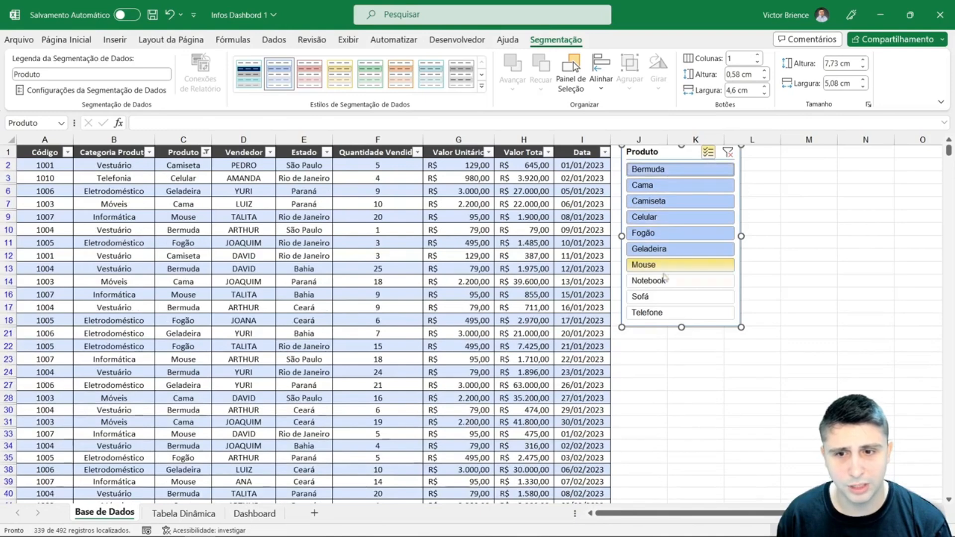
{"action": "left_click", "coordinate": [668, 281]}
{"action": "left_click", "coordinate": [672, 297]}
{"action": "left_click", "coordinate": [671, 312]}
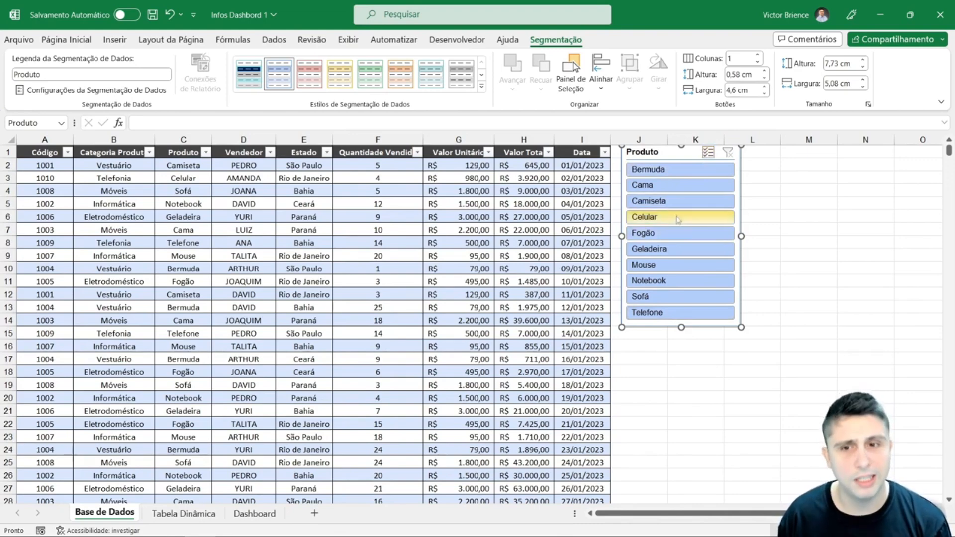
- Filter the table to the consecutive products from Camiseta to Mouse in the slicer
{"action": "left_click", "coordinate": [676, 202]}
{"action": "left_click", "coordinate": [677, 265]}
{"action": "left_click_drag", "start_coordinate": [674, 201], "coordinate": [677, 265]}
- Add Bermuda, Cama, Notebook, Sofá and Telefone to the filter using multi-select, and switch multi-select off
{"action": "left_click", "coordinate": [708, 152]}
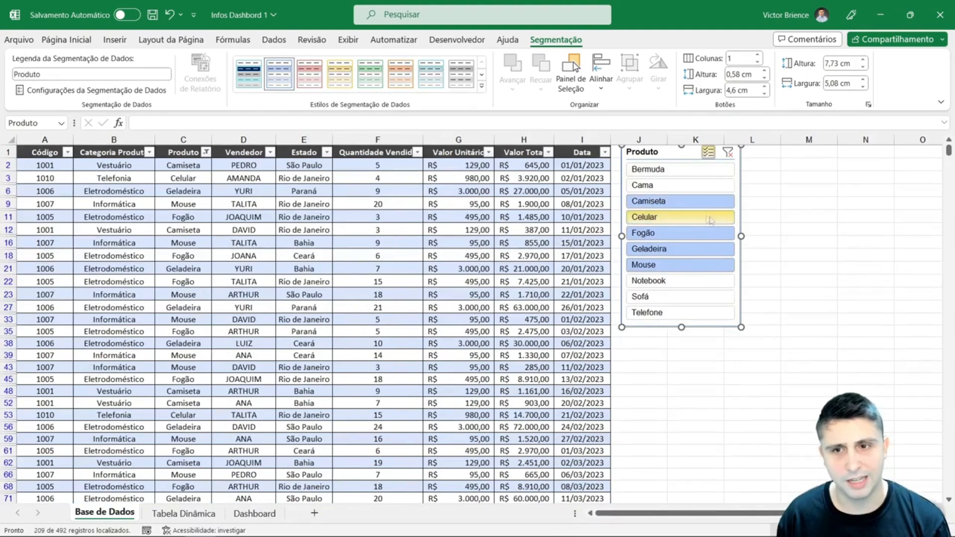
{"action": "left_click", "coordinate": [676, 185]}
{"action": "left_click", "coordinate": [676, 169]}
{"action": "left_click", "coordinate": [669, 281]}
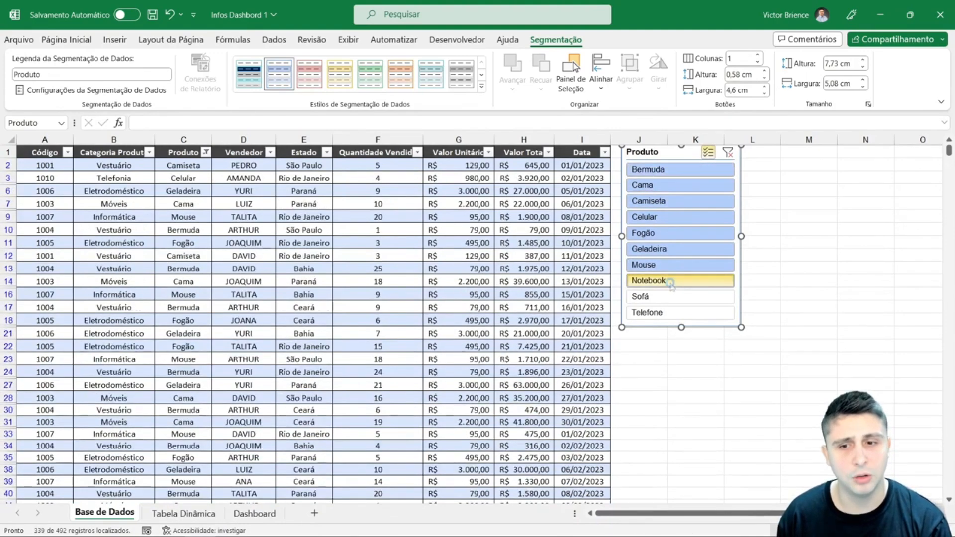
{"action": "left_click", "coordinate": [676, 296]}
{"action": "left_click", "coordinate": [676, 312]}
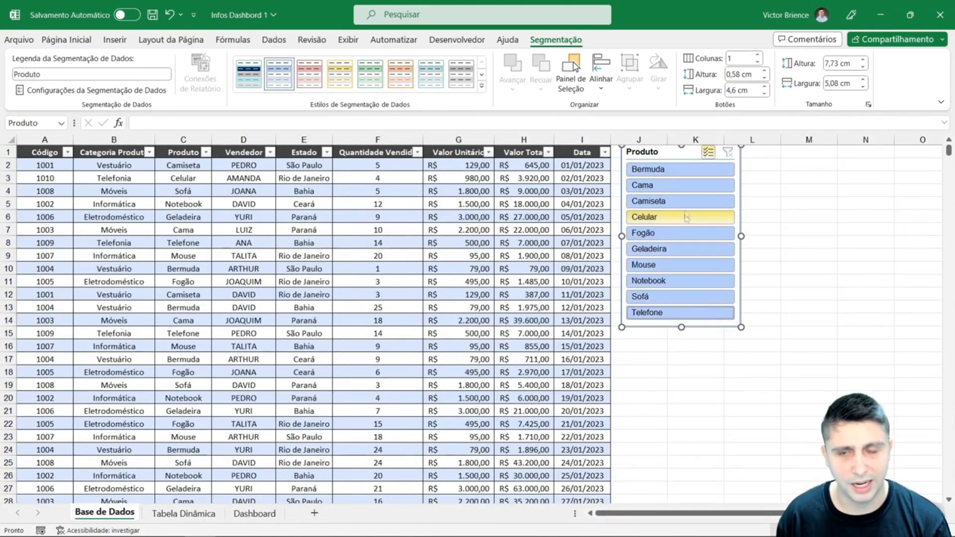
{"action": "left_click", "coordinate": [707, 153]}
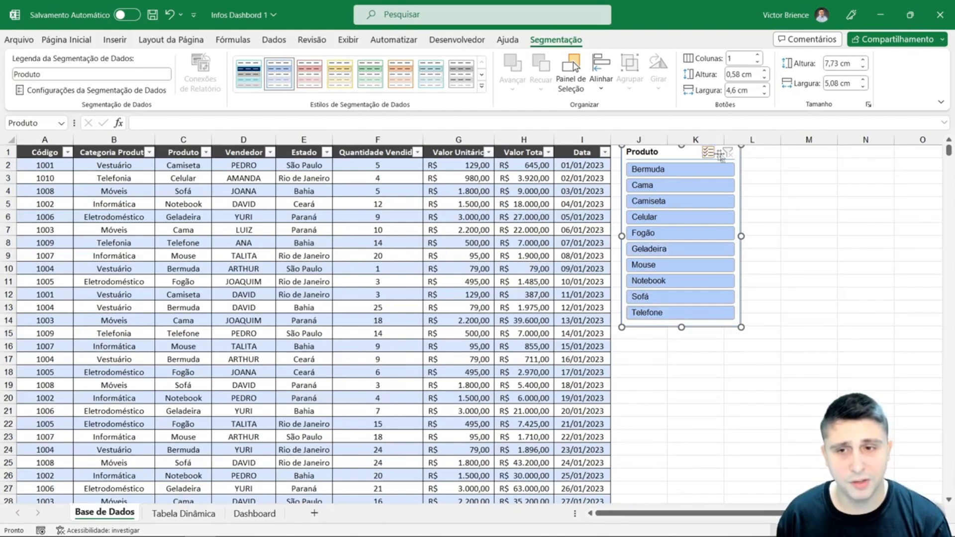
- Filter the table to Cama, extend the selection through Fogão, and clear the slicer's filter
{"action": "left_click", "coordinate": [665, 189]}
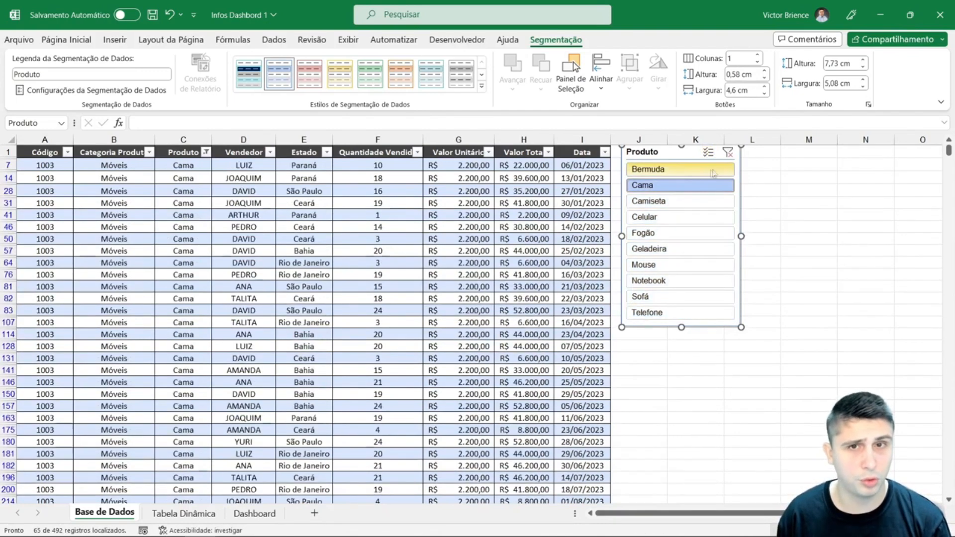
{"action": "left_click_drag", "start_coordinate": [669, 201], "coordinate": [669, 233]}
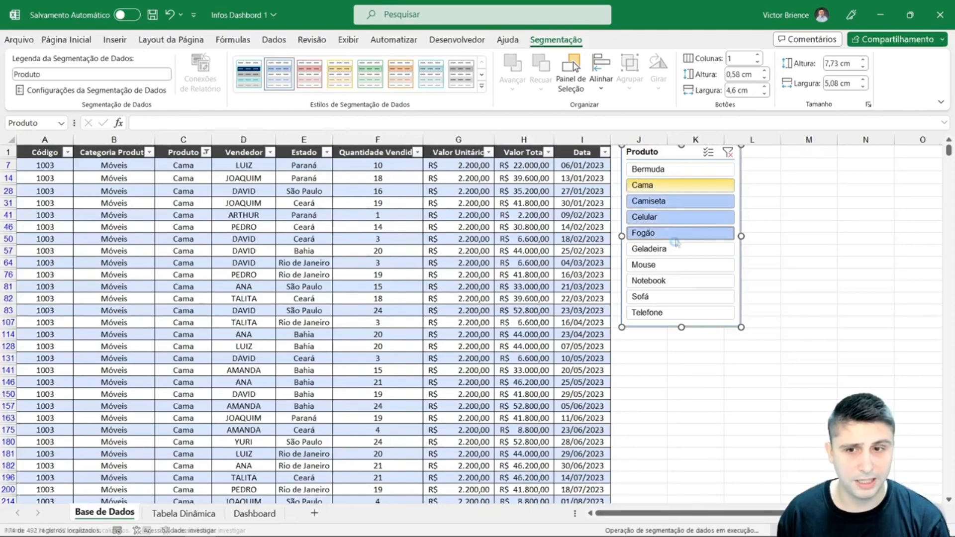
{"action": "left_click", "coordinate": [727, 153]}
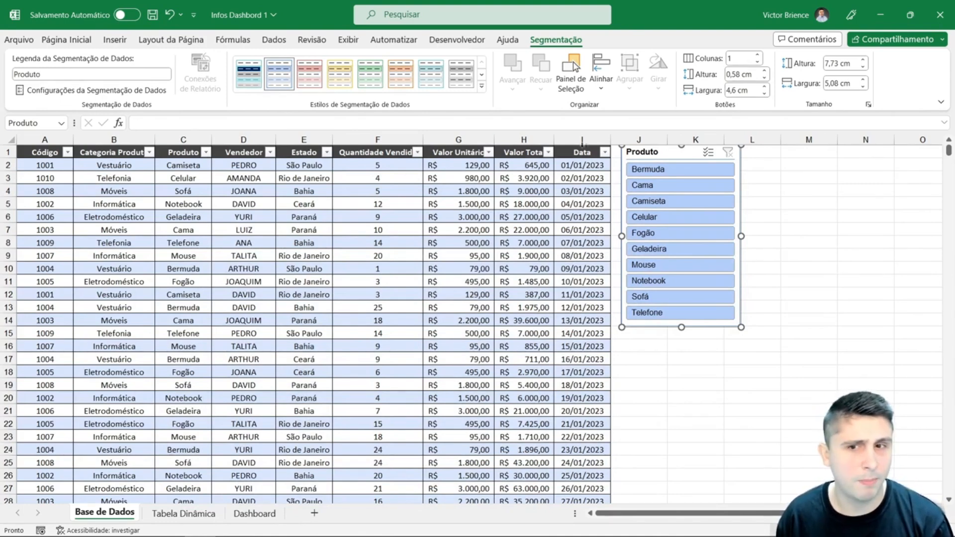
- Change the slicer's caption to "Produtos Expert Cursso" and shorten it to "Produtos"
{"action": "left_click", "coordinate": [61, 74]}
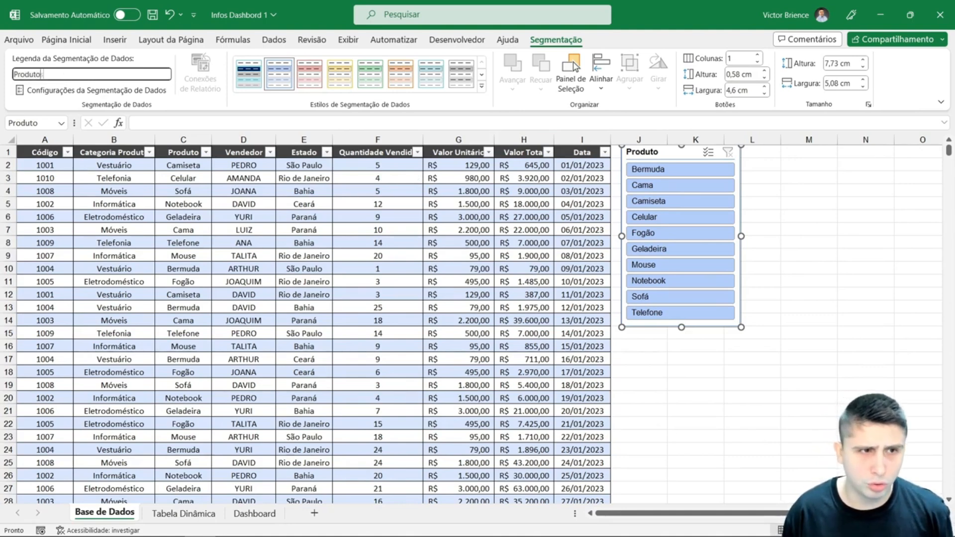
{"action": "key", "text": "Return"}
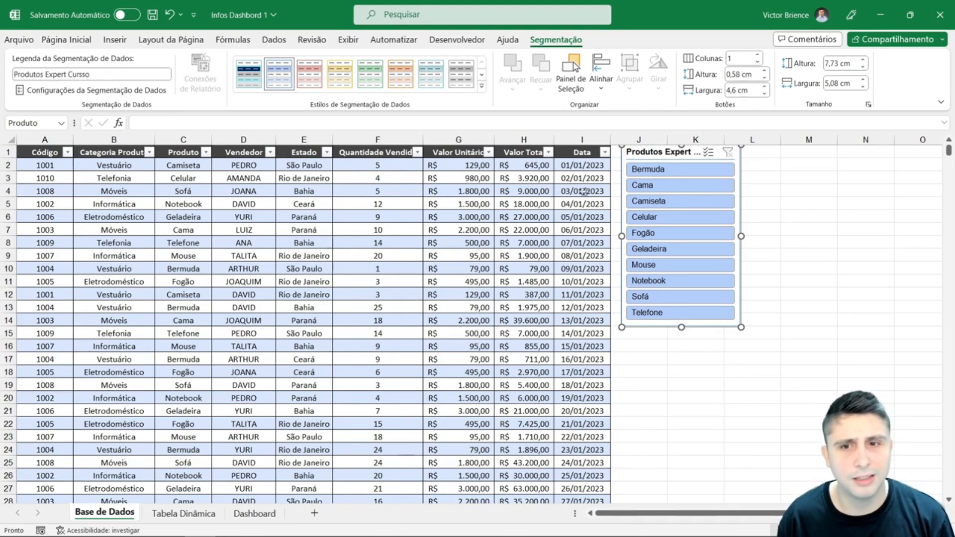
{"action": "left_click_drag", "start_coordinate": [111, 74], "coordinate": [51, 76]}
{"action": "left_click", "coordinate": [101, 74]}
{"action": "key", "text": "BackSpace"}
{"action": "key", "text": "BackSpace"}
{"action": "key", "text": "BackSpace"}
{"action": "key", "text": "Return"}
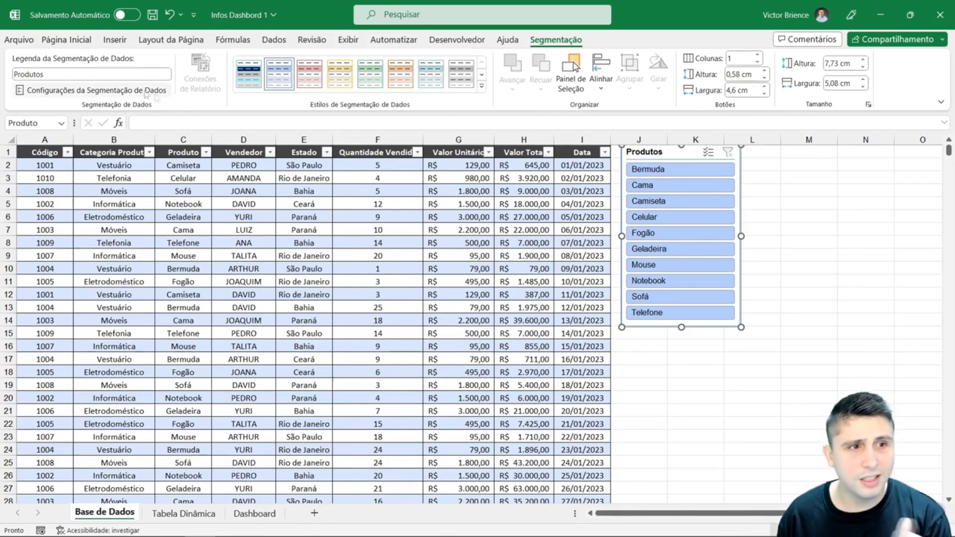
- Review the name, header, sorting and filtering options in the slicer's settings and close them without changes
{"action": "left_click", "coordinate": [120, 92]}
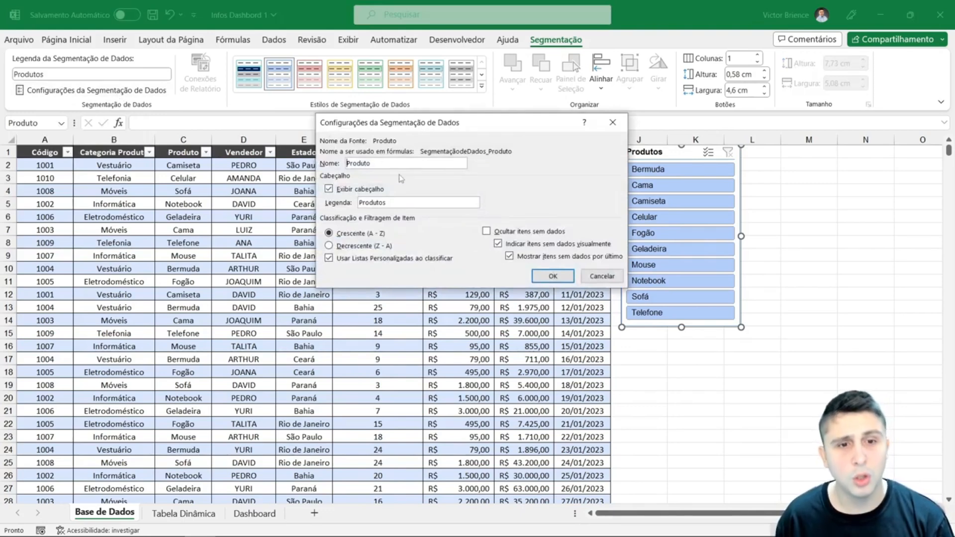
{"action": "left_click_drag", "start_coordinate": [374, 166], "coordinate": [353, 162]}
{"action": "left_click", "coordinate": [381, 161]}
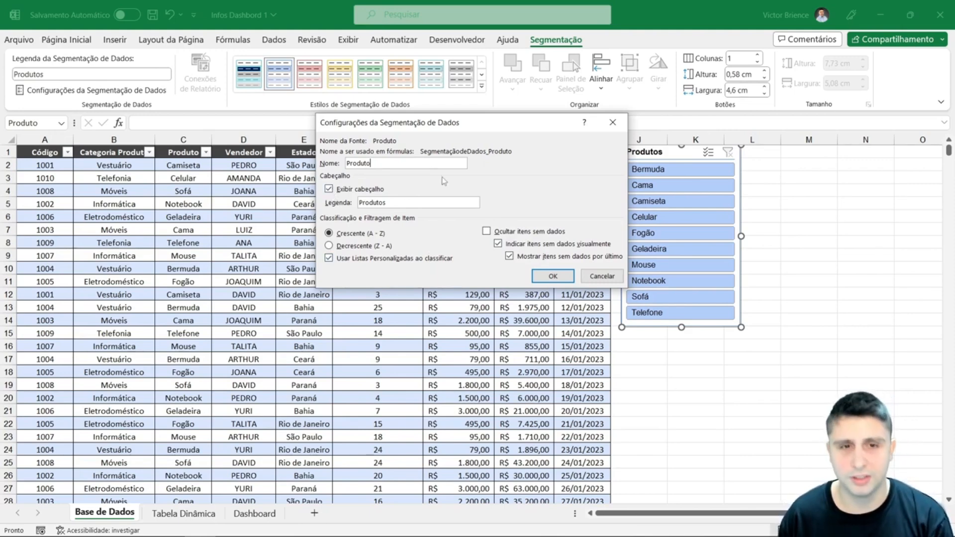
{"action": "left_click", "coordinate": [547, 276]}
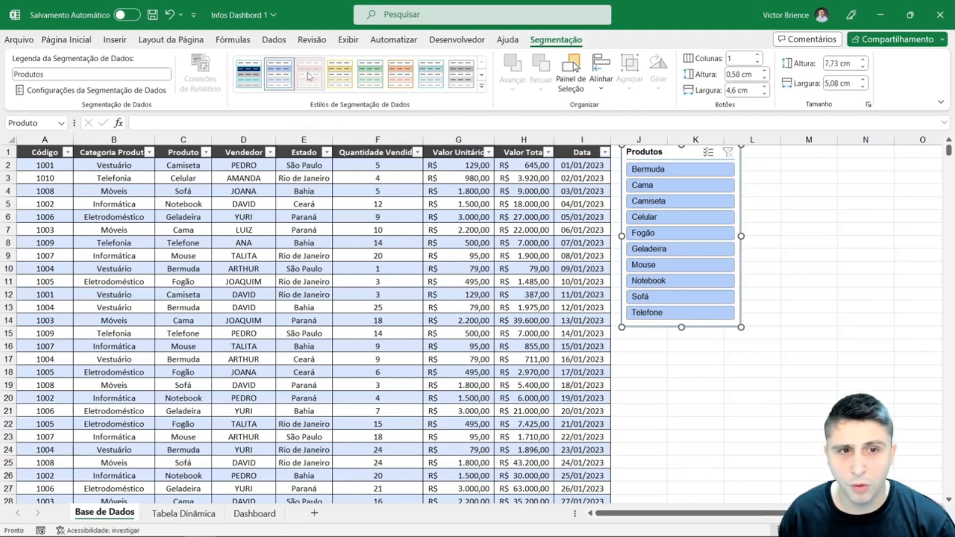
- Try light yellow, green and grey styles, dark blue, red, yellow and teal styles, and the custom navy style on the slicer
{"action": "left_click", "coordinate": [340, 75]}
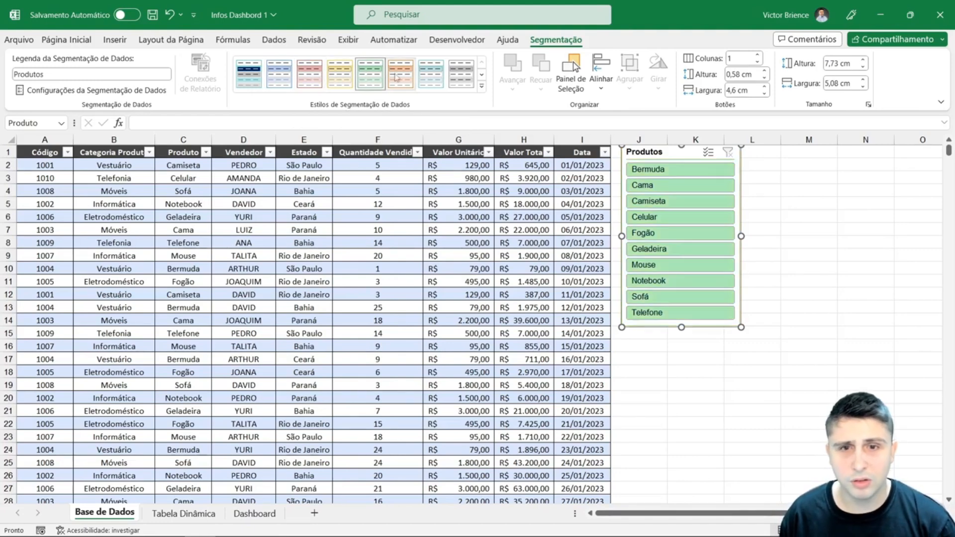
{"action": "left_click", "coordinate": [481, 86]}
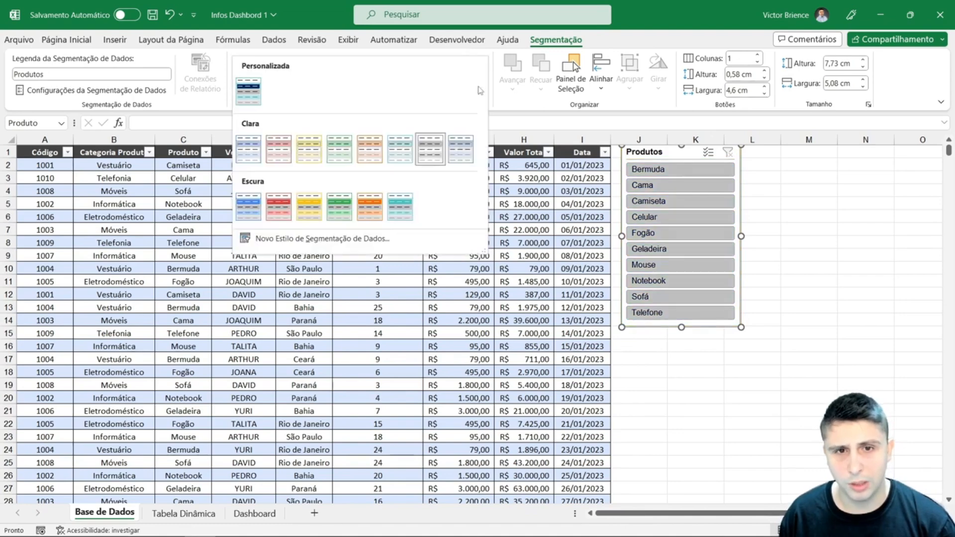
{"action": "left_click", "coordinate": [254, 208]}
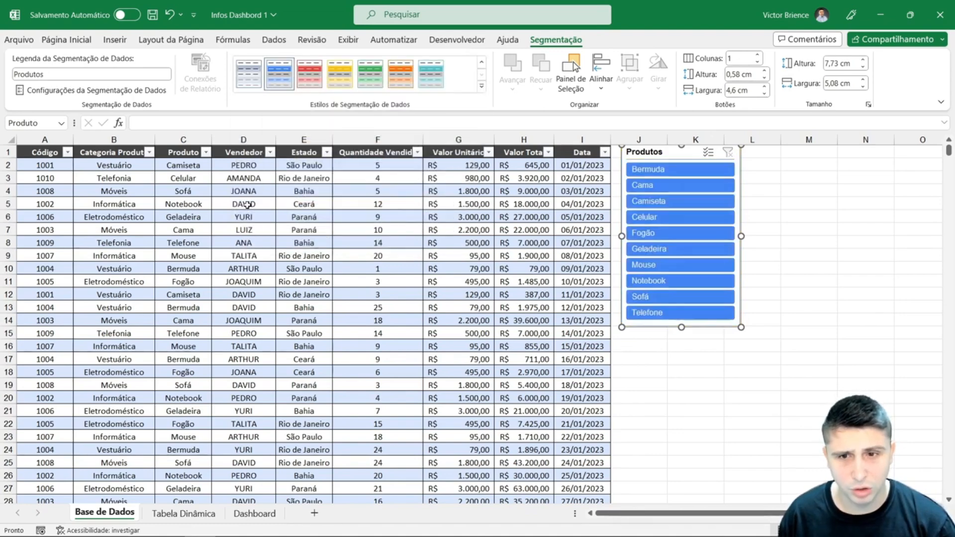
{"action": "left_click", "coordinate": [309, 75]}
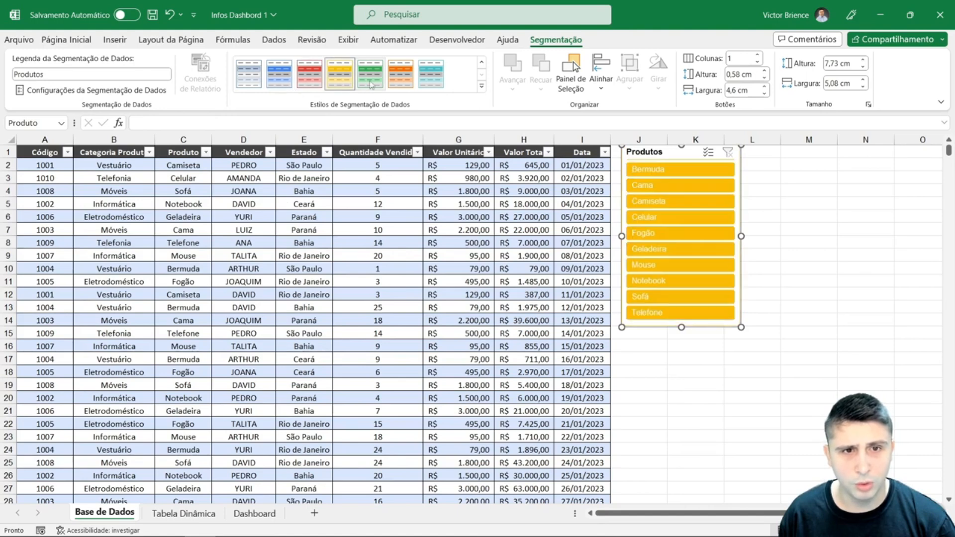
{"action": "left_click", "coordinate": [431, 74]}
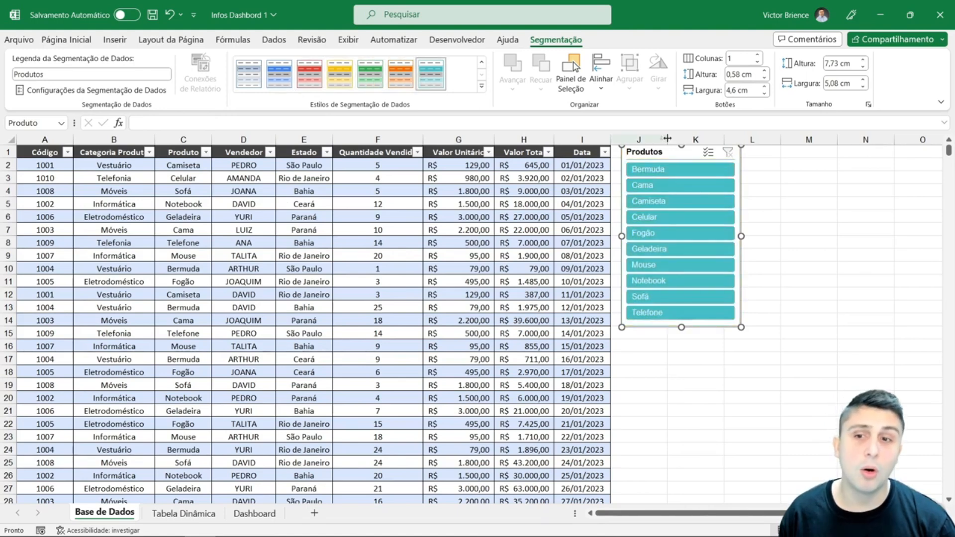
{"action": "left_click", "coordinate": [481, 87]}
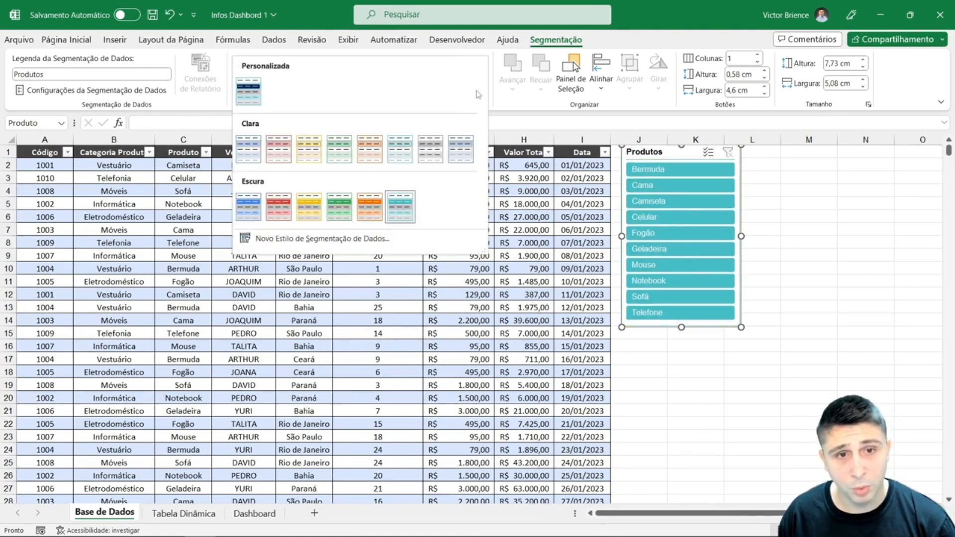
{"action": "left_click", "coordinate": [252, 96]}
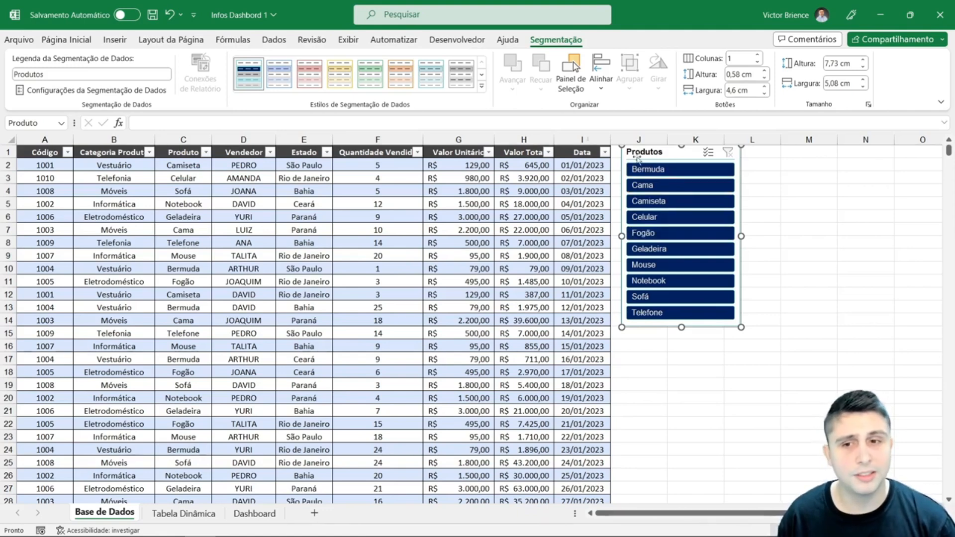
- Try the light red style on the slicer and apply the dark red style
{"action": "left_click", "coordinate": [310, 79]}
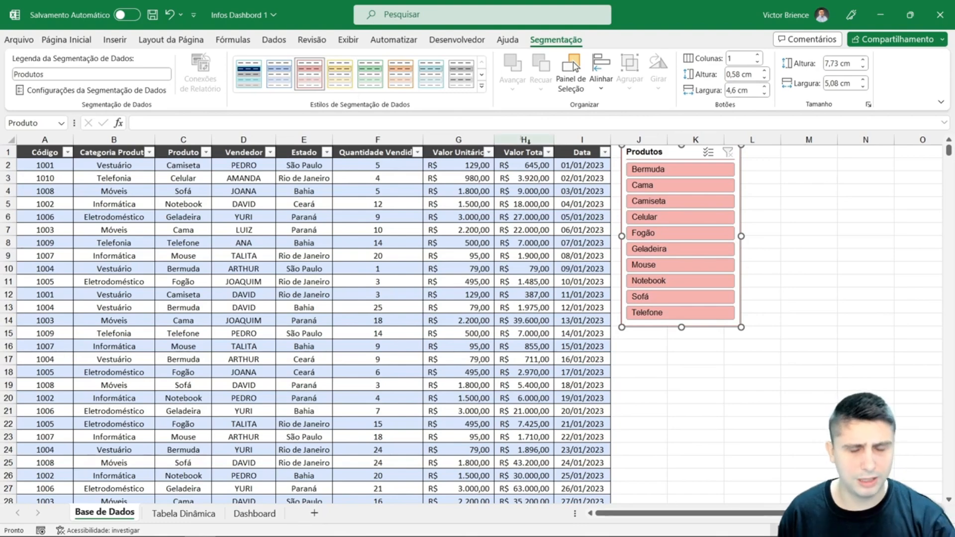
{"action": "left_click", "coordinate": [481, 85]}
{"action": "left_click", "coordinate": [278, 206]}
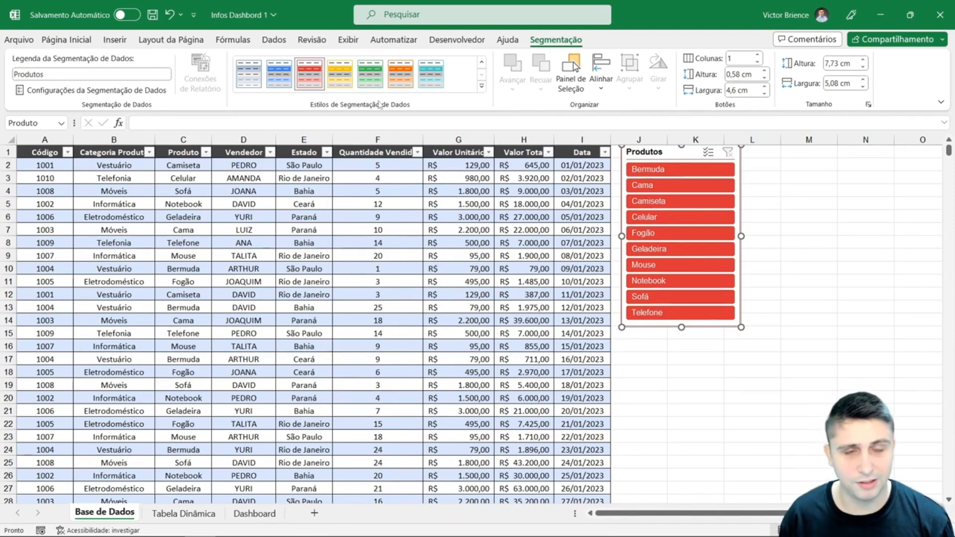
- Start a new slicer style and name it "Estilo" followed by the author's first name
{"action": "left_click", "coordinate": [481, 62]}
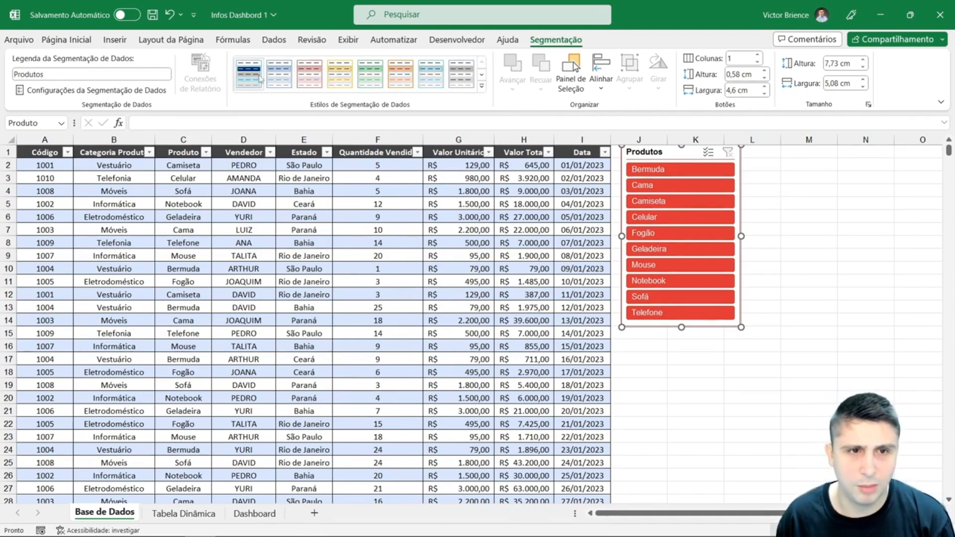
{"action": "left_click", "coordinate": [481, 86]}
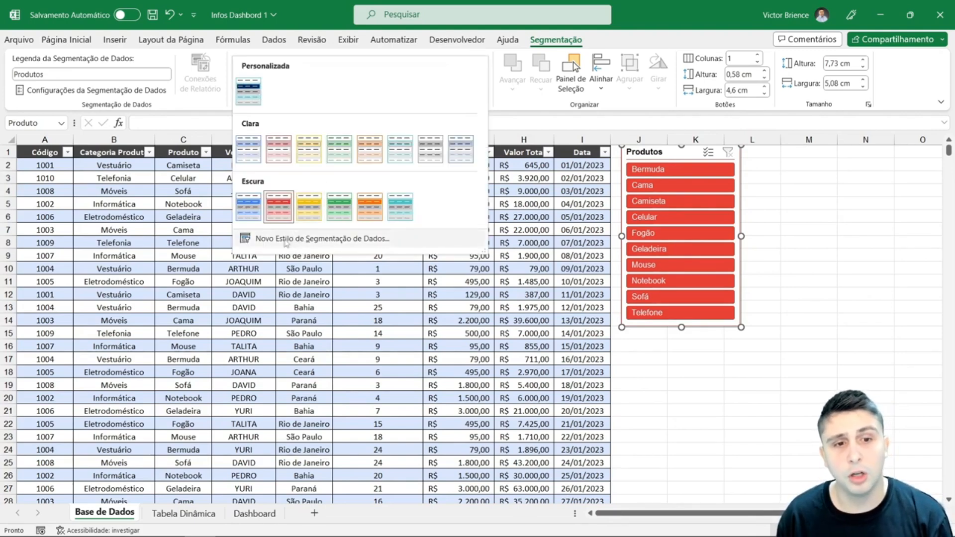
{"action": "left_click", "coordinate": [297, 239]}
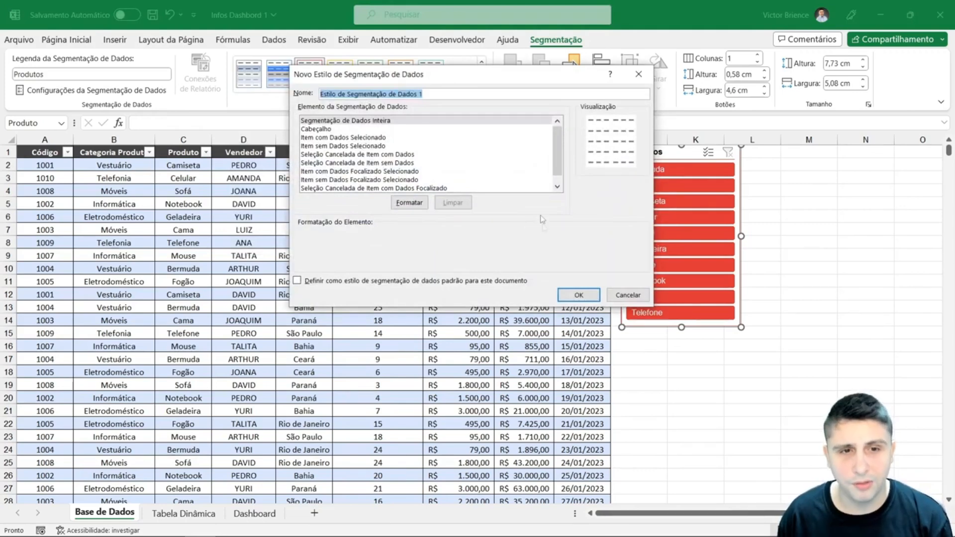
{"action": "left_click", "coordinate": [432, 94]}
{"action": "left_click_drag", "start_coordinate": [430, 94], "coordinate": [319, 93]}
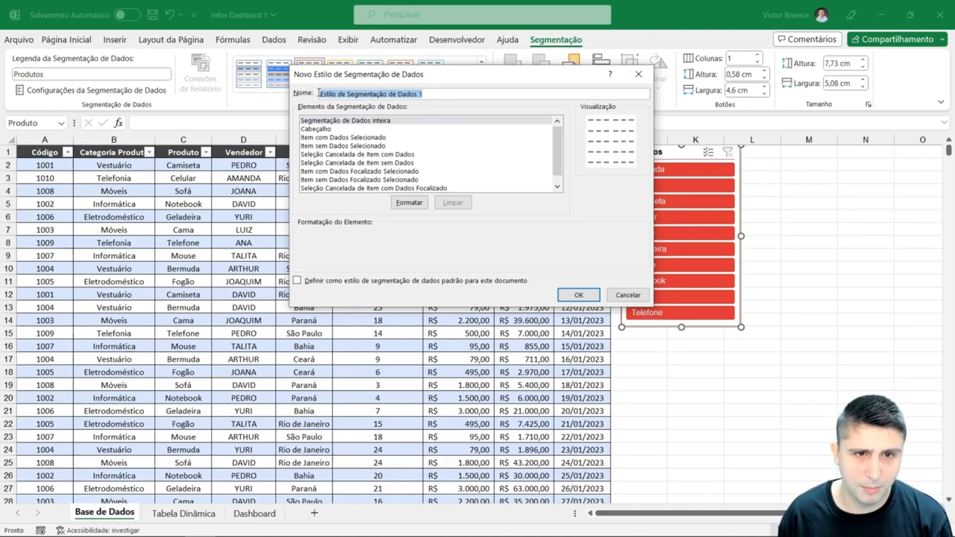
{"action": "type", "text": "Estilo Victor"}
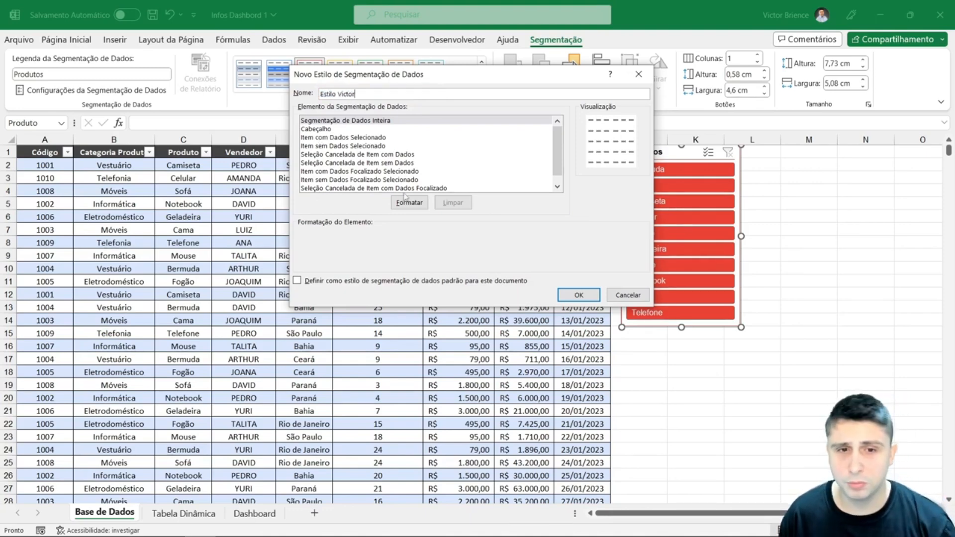
- Set a purple background fill for the new style's Segmentação de Dados Inteira element and save the style
{"action": "left_click", "coordinate": [405, 200]}
{"action": "left_click", "coordinate": [418, 43]}
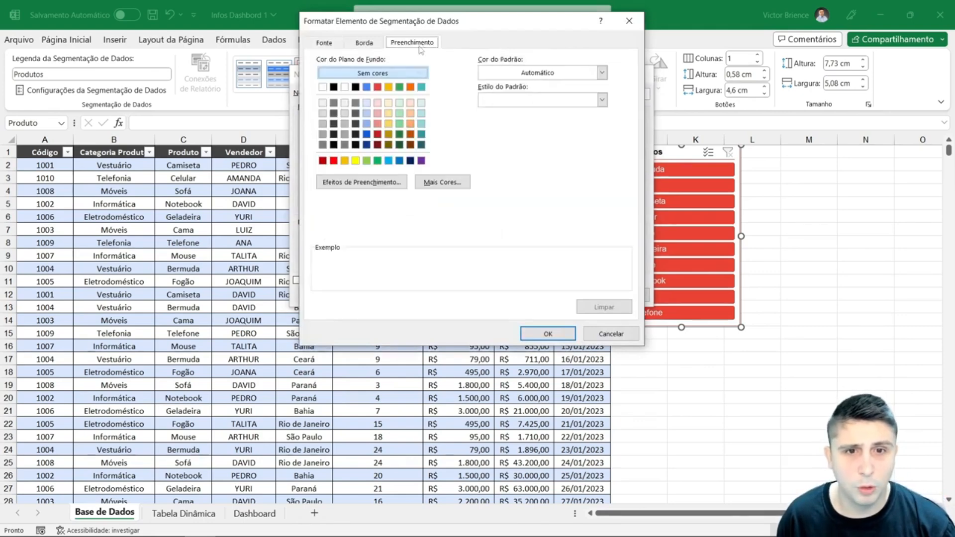
{"action": "left_click", "coordinate": [421, 161]}
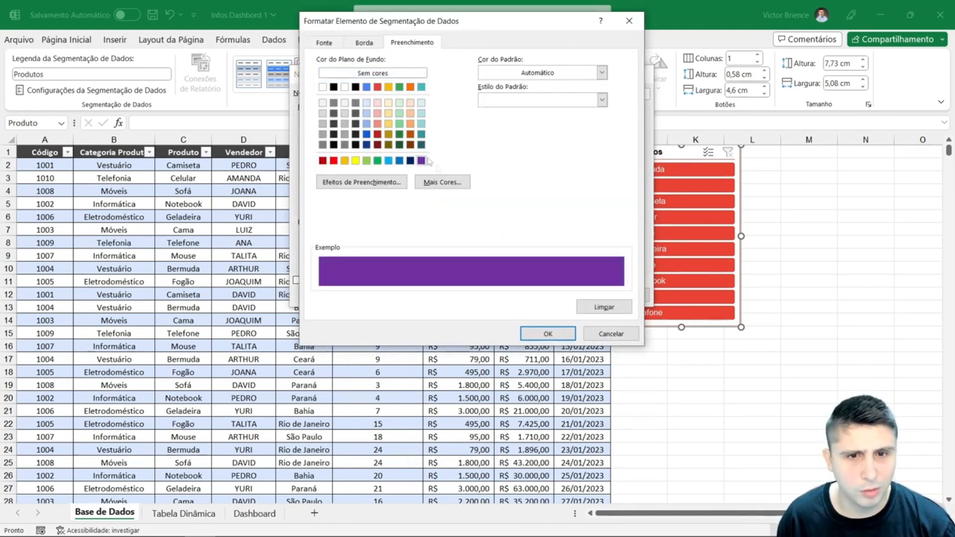
{"action": "left_click", "coordinate": [544, 332]}
{"action": "left_click", "coordinate": [561, 292]}
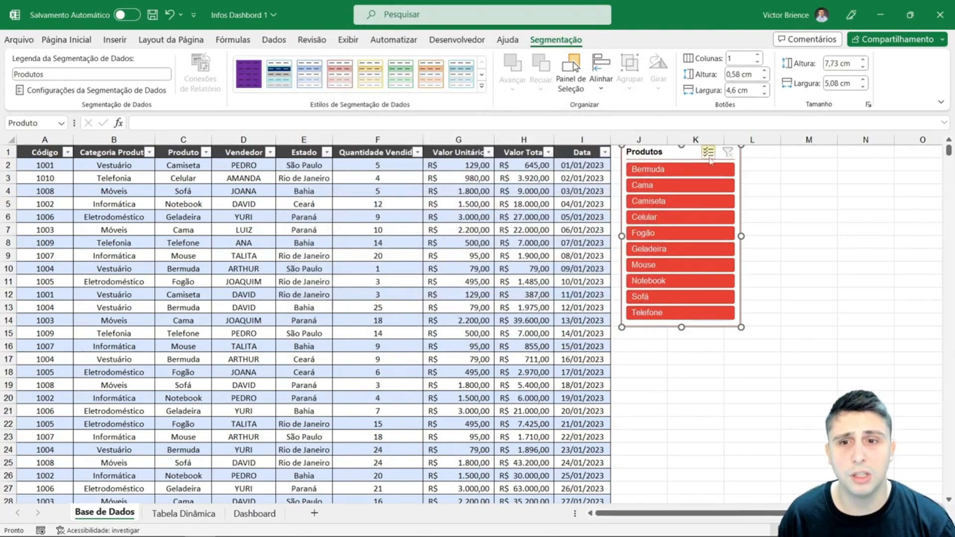
- Apply the new purple custom style to the slicer and switch it back to the dark red style
{"action": "left_click", "coordinate": [249, 73]}
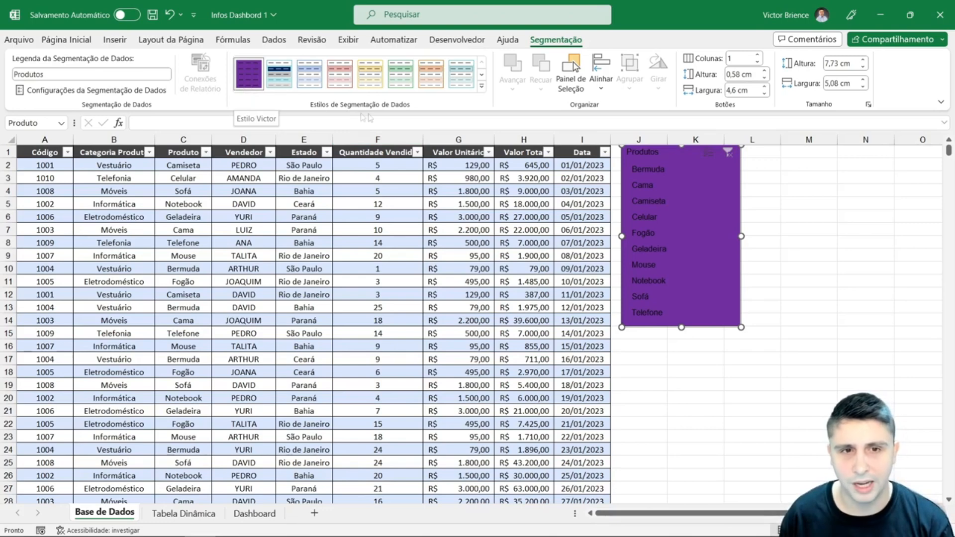
{"action": "left_click", "coordinate": [482, 87]}
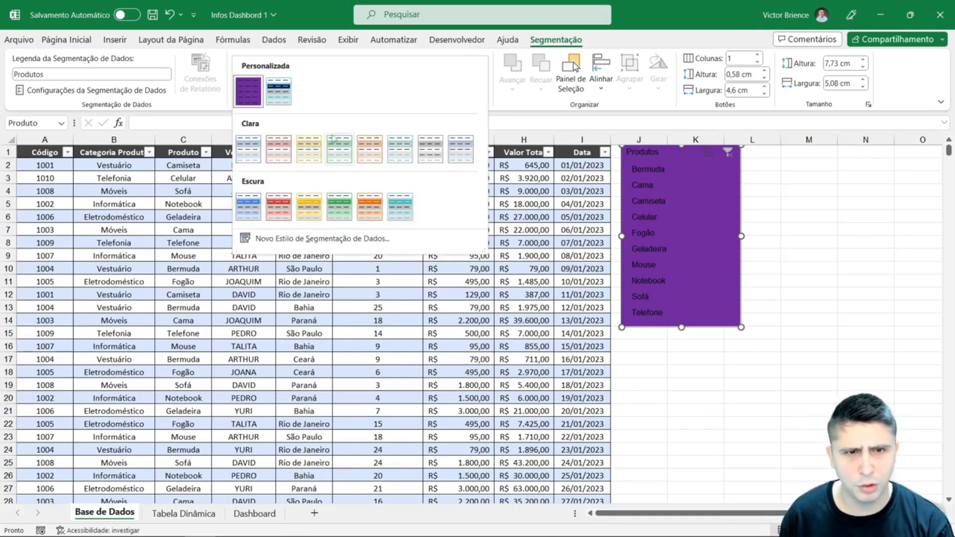
{"action": "left_click", "coordinate": [279, 207]}
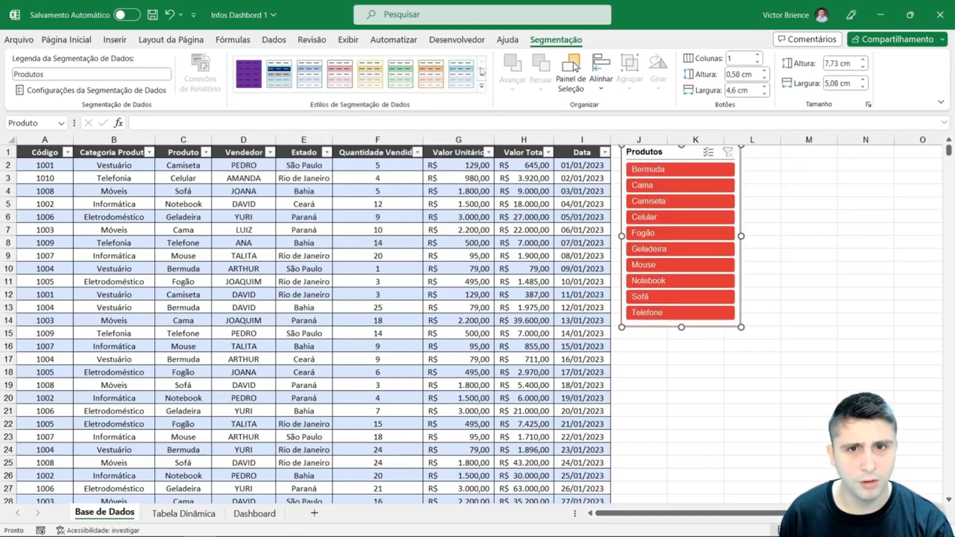
- Delete the purple custom slicer style and confirm the deletion
{"action": "right_click", "coordinate": [257, 71]}
{"action": "left_click", "coordinate": [288, 116]}
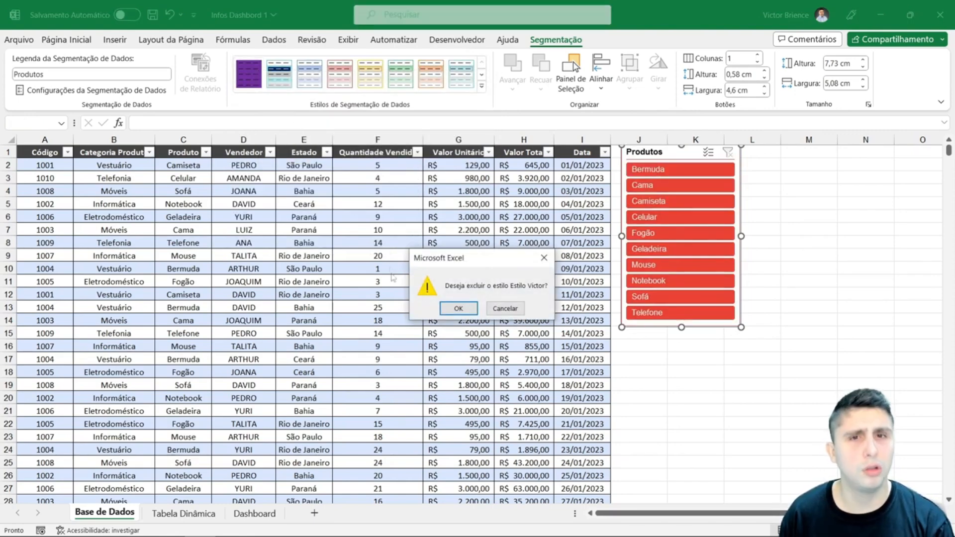
{"action": "left_click", "coordinate": [458, 308]}
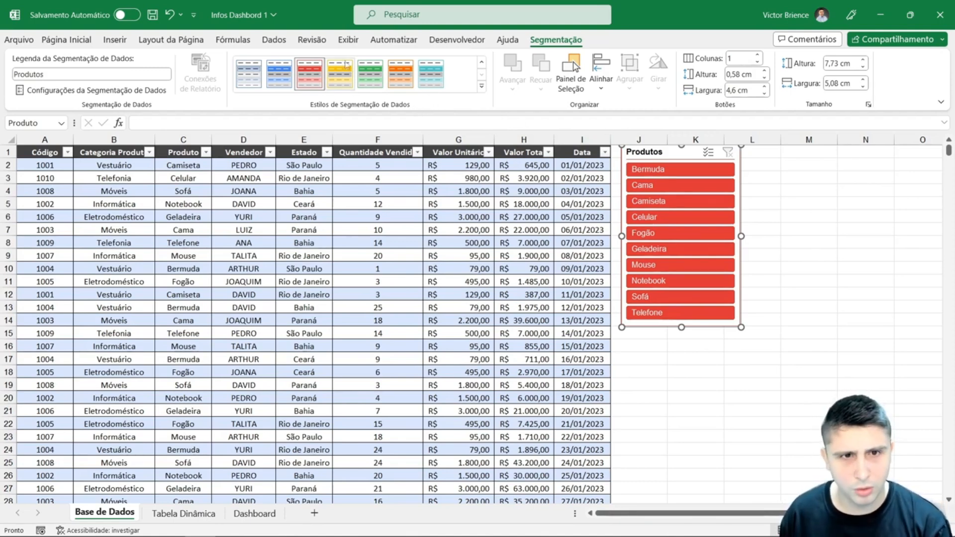
- Duplicate the dark red slicer style and name the copy "Estilo" followed by the author's first name
{"action": "right_click", "coordinate": [306, 77]}
{"action": "left_click", "coordinate": [349, 102]}
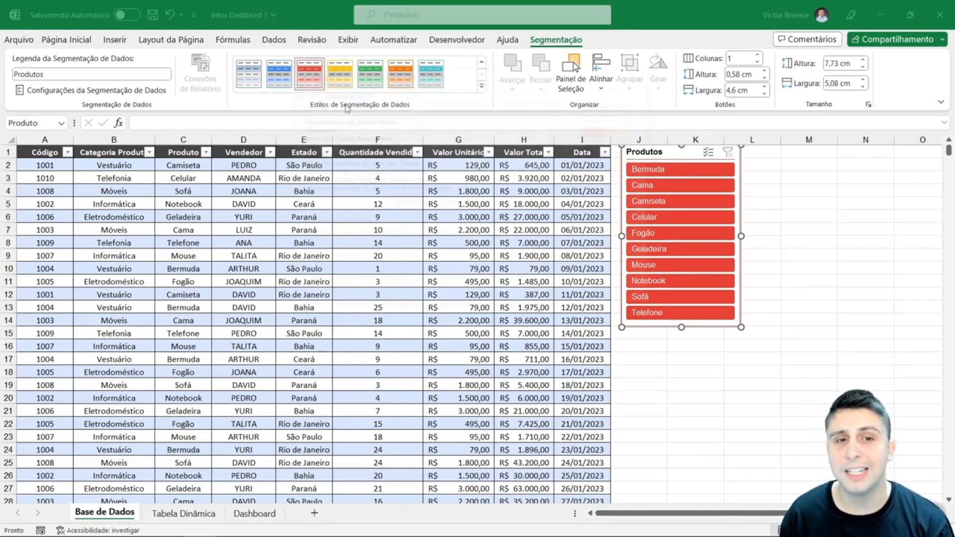
{"action": "type", "text": "E"}
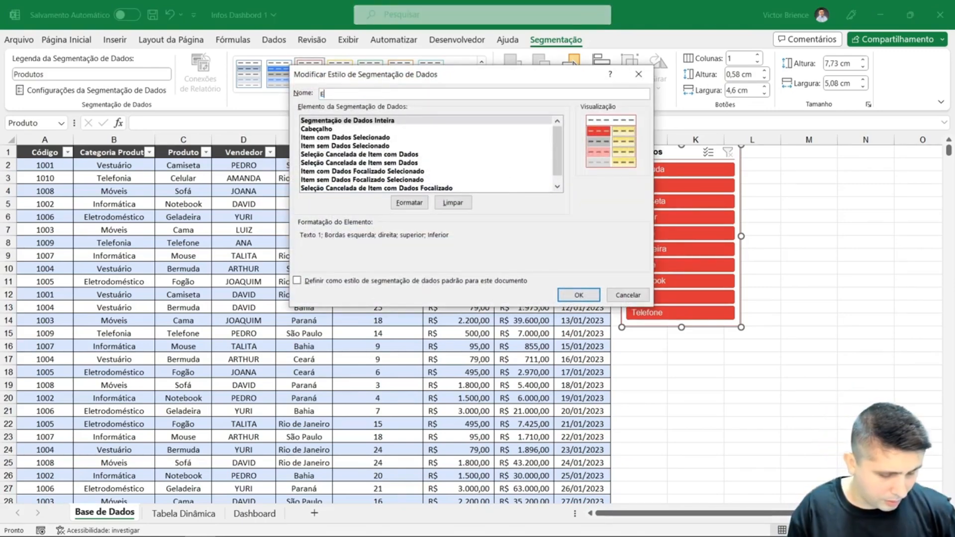
{"action": "type", "text": "stilo Victor"}
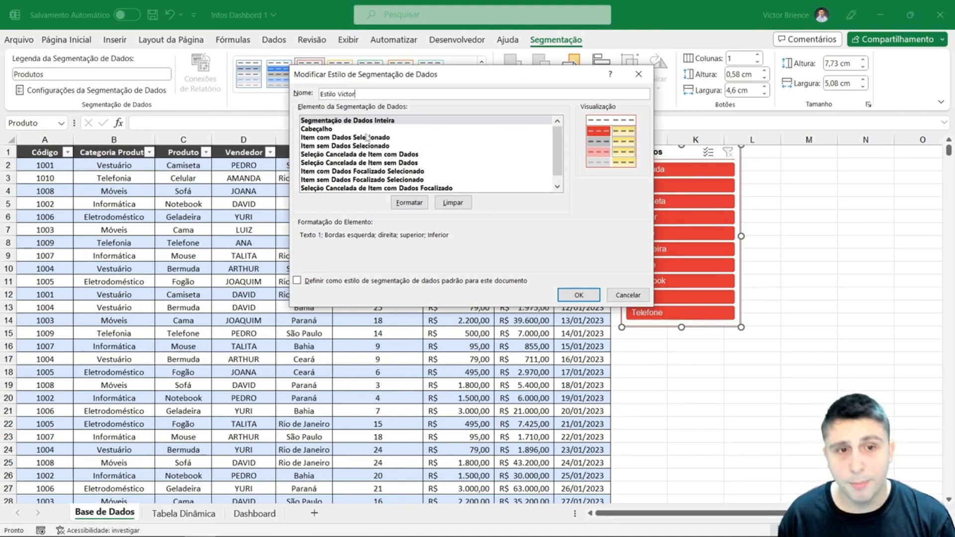
- Set the fill of the copied style's Item com Dados Selecionado element to a lighter red and save the style
{"action": "left_click", "coordinate": [335, 137]}
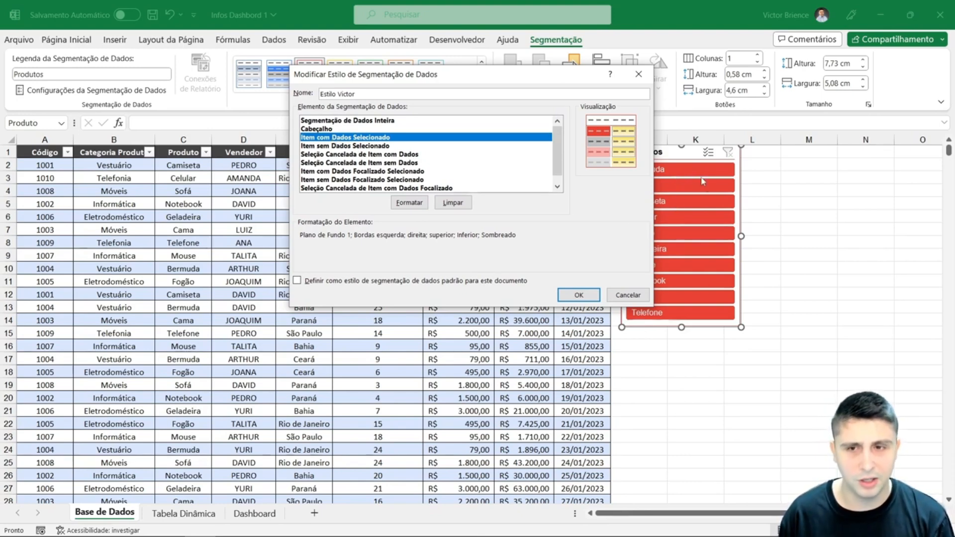
{"action": "left_click", "coordinate": [406, 205]}
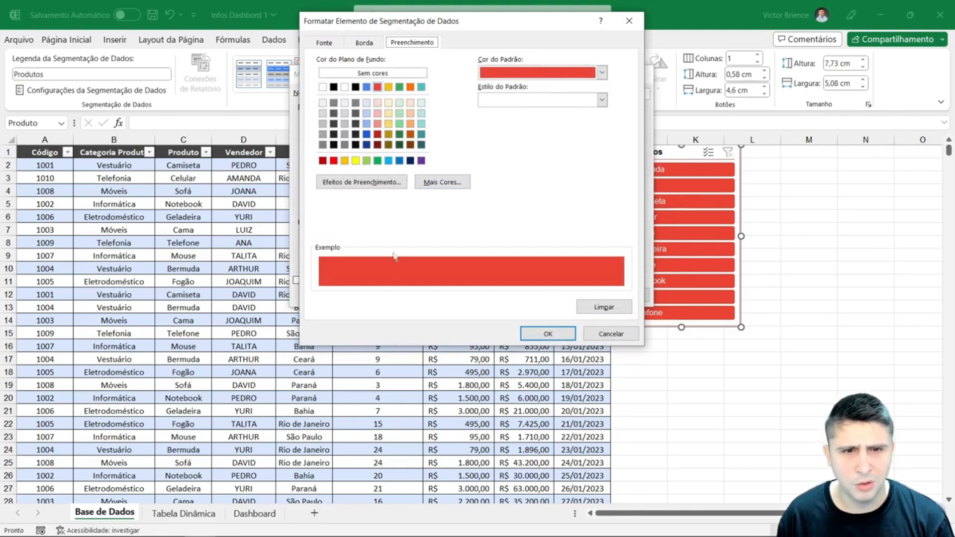
{"action": "left_click", "coordinate": [378, 123]}
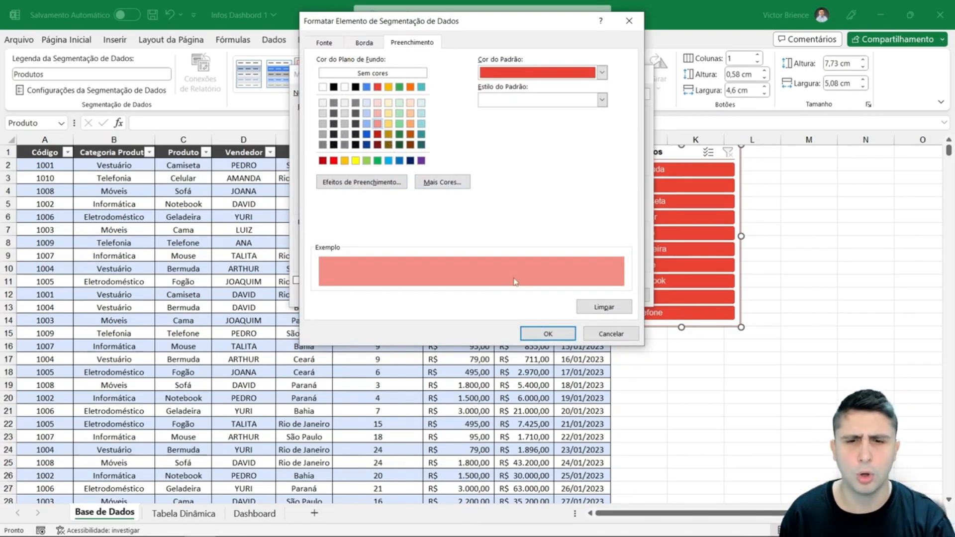
{"action": "left_click", "coordinate": [547, 333]}
{"action": "left_click", "coordinate": [577, 294]}
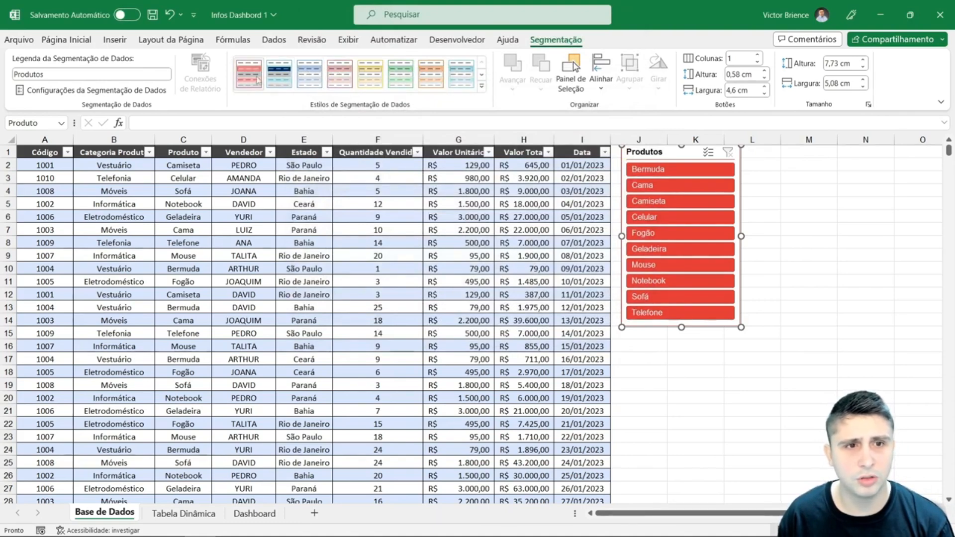
- Apply the copied lighter red custom style to the Produtos slicer
{"action": "left_click", "coordinate": [241, 80]}
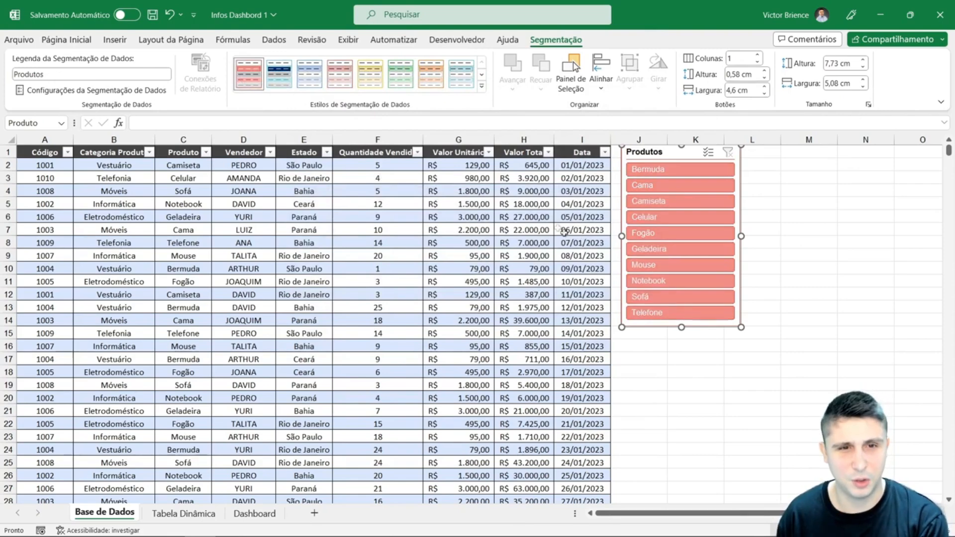
- Inspect the Cabeçalho and Item com Dados Selecionado elements in the applied custom style's definition, leaving it without saving changes
{"action": "left_click", "coordinate": [482, 85]}
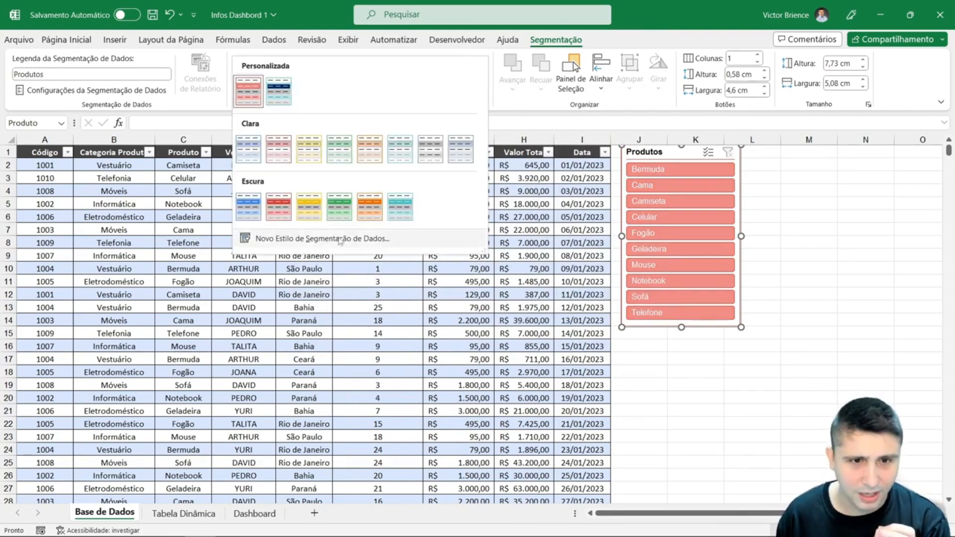
{"action": "right_click", "coordinate": [246, 93]}
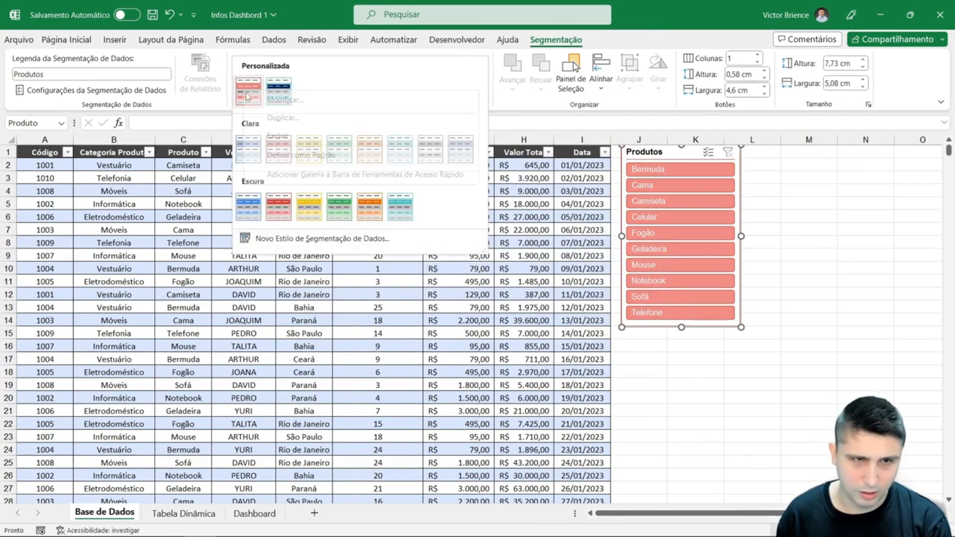
{"action": "left_click", "coordinate": [276, 101]}
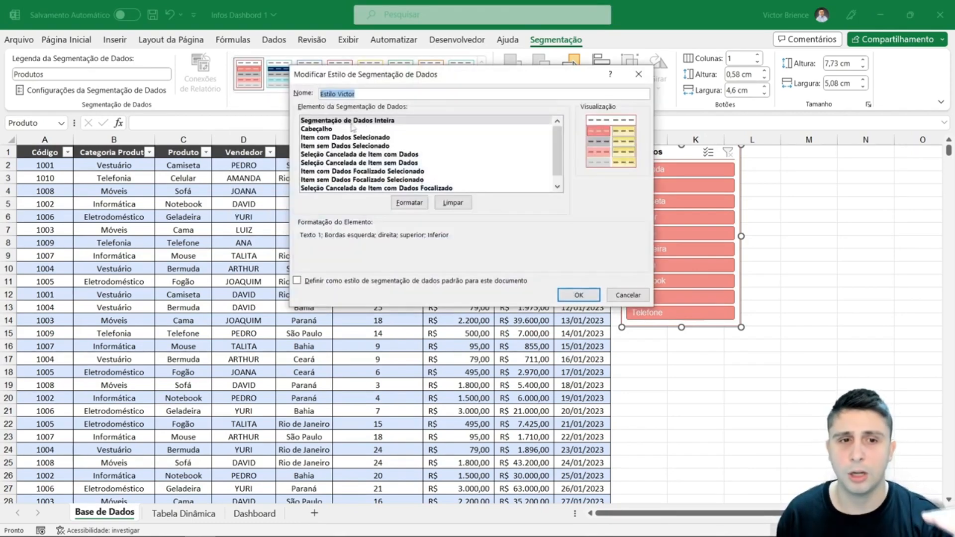
{"action": "left_click", "coordinate": [344, 131]}
{"action": "left_click", "coordinate": [343, 137]}
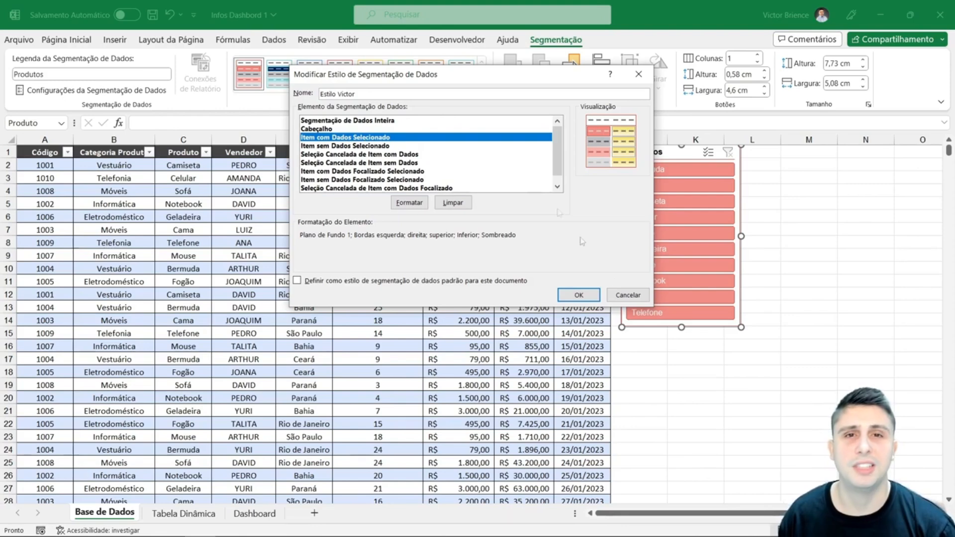
{"action": "left_click", "coordinate": [627, 295]}
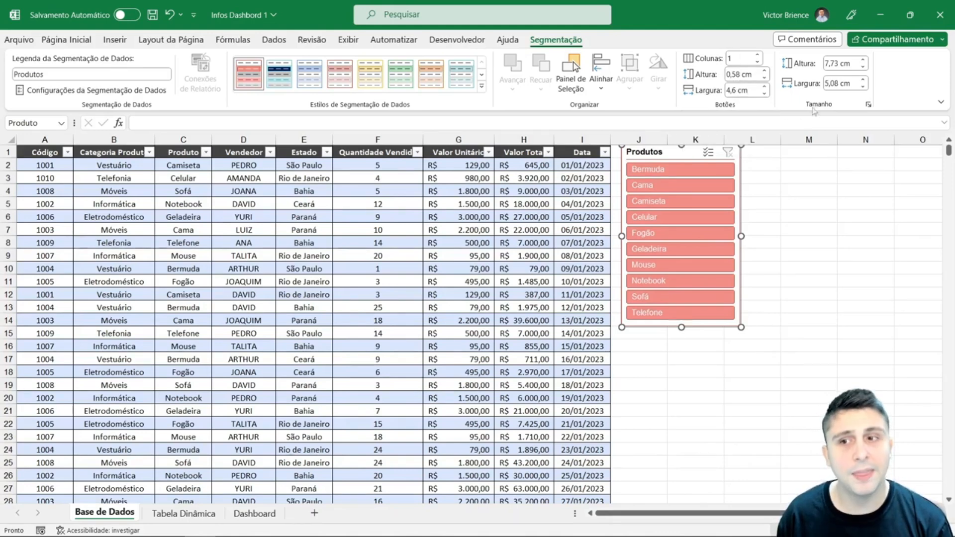
- Resize the Produtos slicer to about 5.99 cm wide and 7.83 cm high
{"action": "left_click", "coordinate": [848, 65]}
{"action": "left_click", "coordinate": [842, 81]}
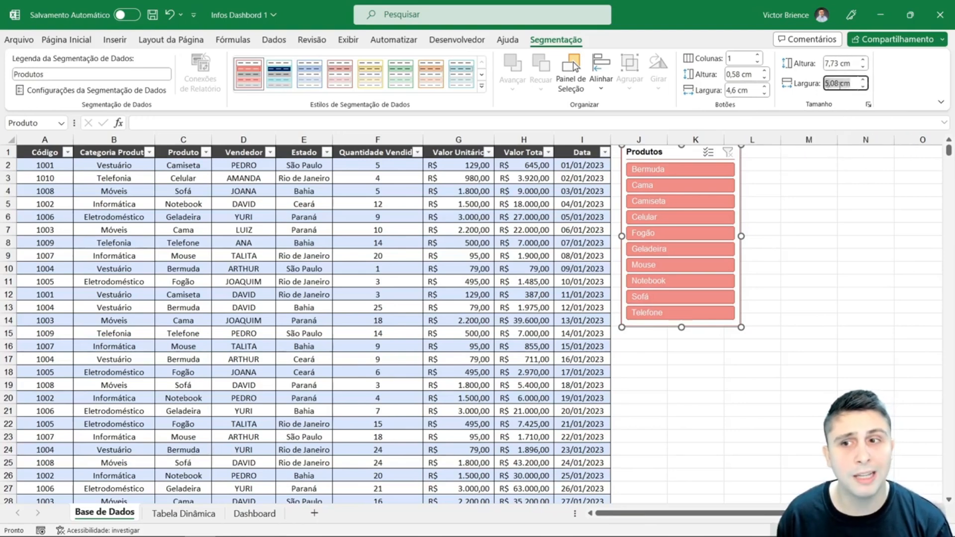
{"action": "left_click_drag", "start_coordinate": [741, 237], "coordinate": [762, 237]}
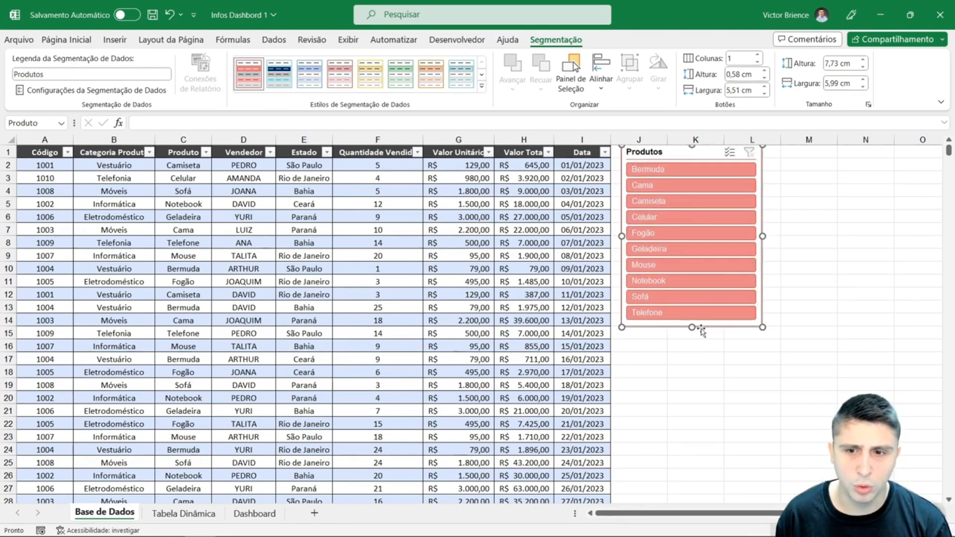
{"action": "left_click_drag", "start_coordinate": [692, 328], "coordinate": [692, 337]}
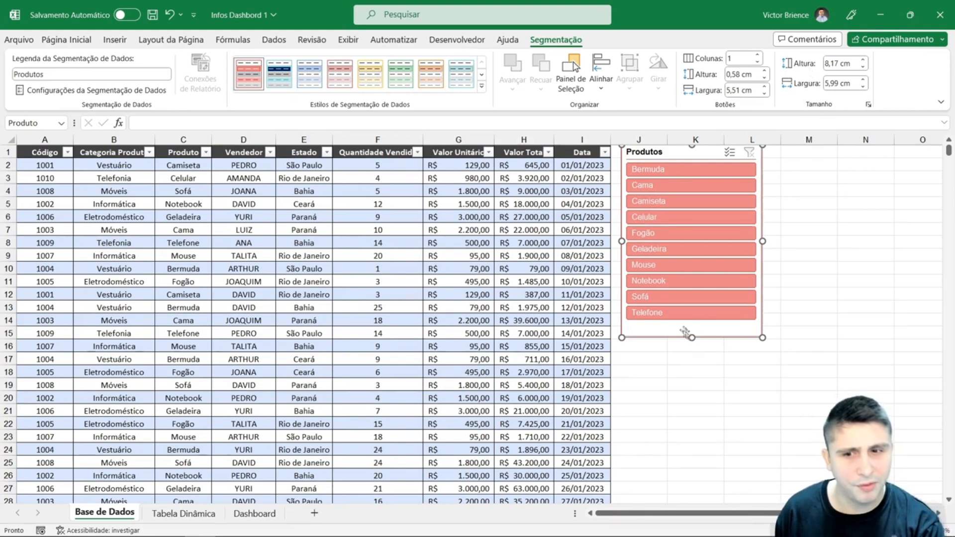
{"action": "left_click_drag", "start_coordinate": [694, 339], "coordinate": [692, 329]}
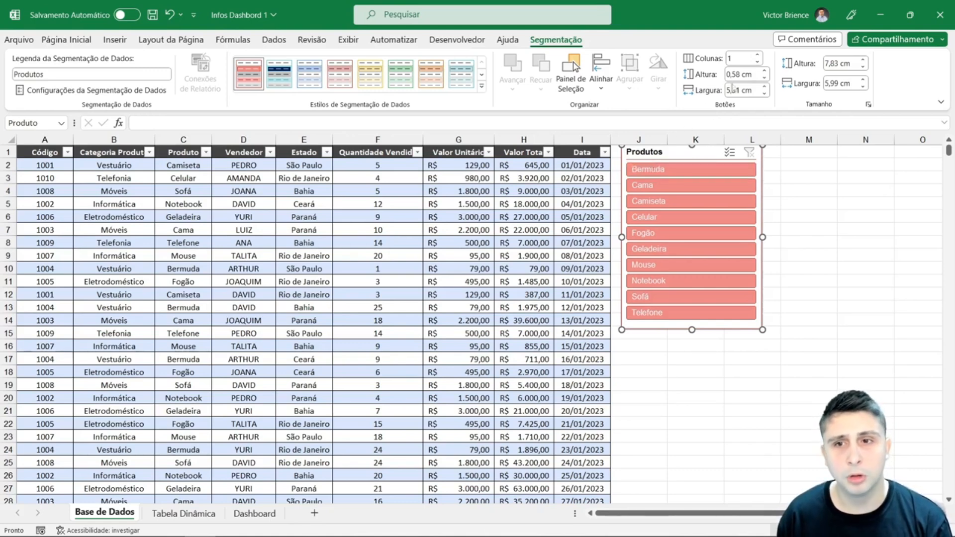
- Arrange the slicer's buttons in 2 columns and shorten the slicer to about 4.36 cm high
{"action": "left_click", "coordinate": [757, 56]}
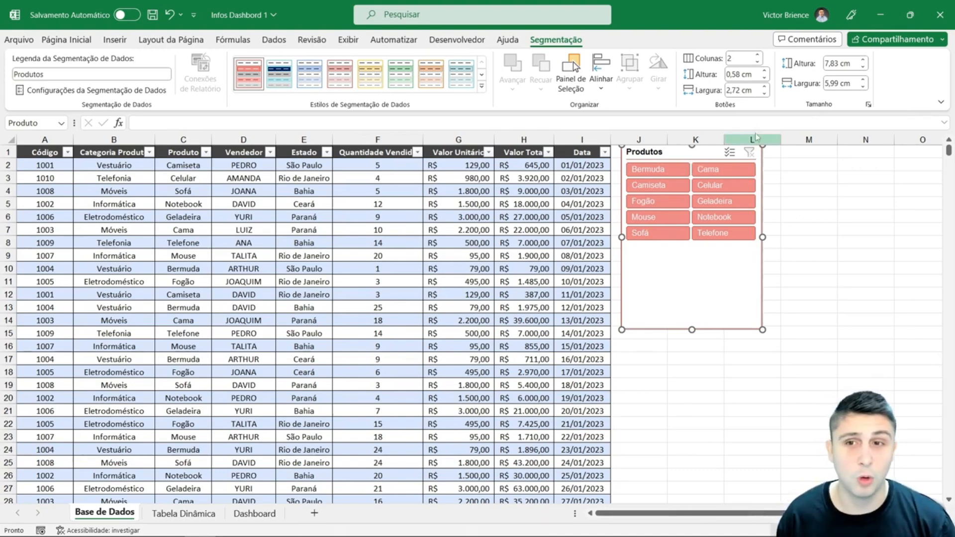
{"action": "left_click", "coordinate": [757, 57]}
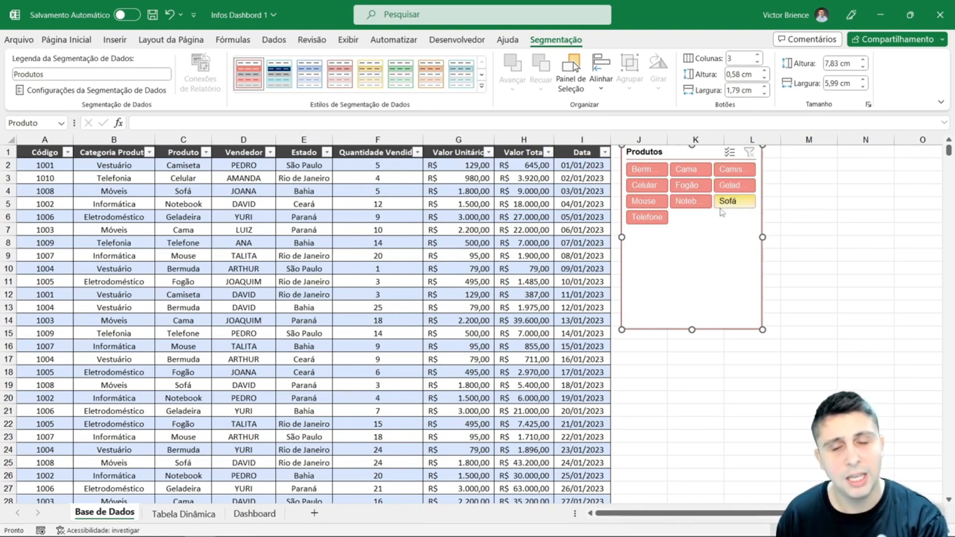
{"action": "left_click", "coordinate": [757, 62]}
{"action": "left_click_drag", "start_coordinate": [692, 330], "coordinate": [706, 247]}
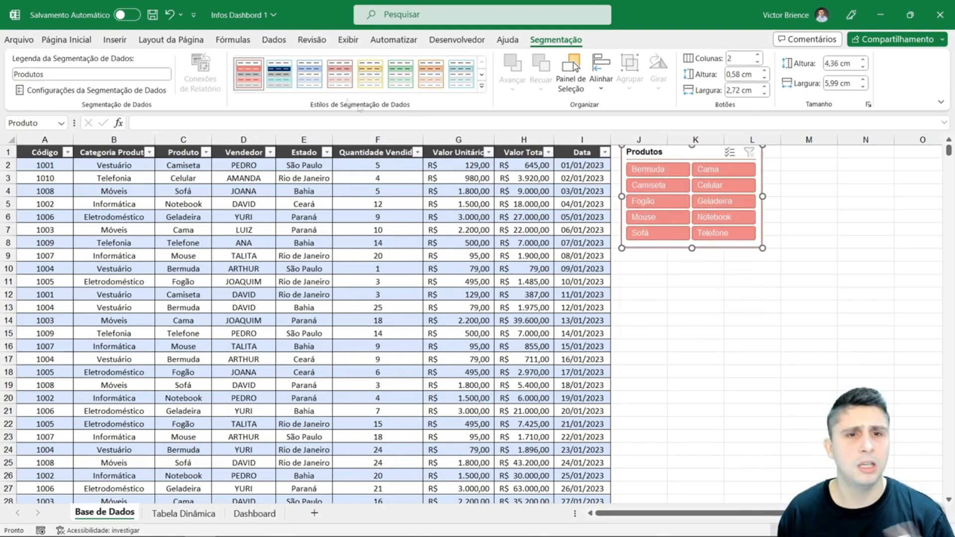
- Try the dark blue custom style on the slicer, return to the lighter red custom style and deselect the slicer
{"action": "left_click", "coordinate": [280, 75]}
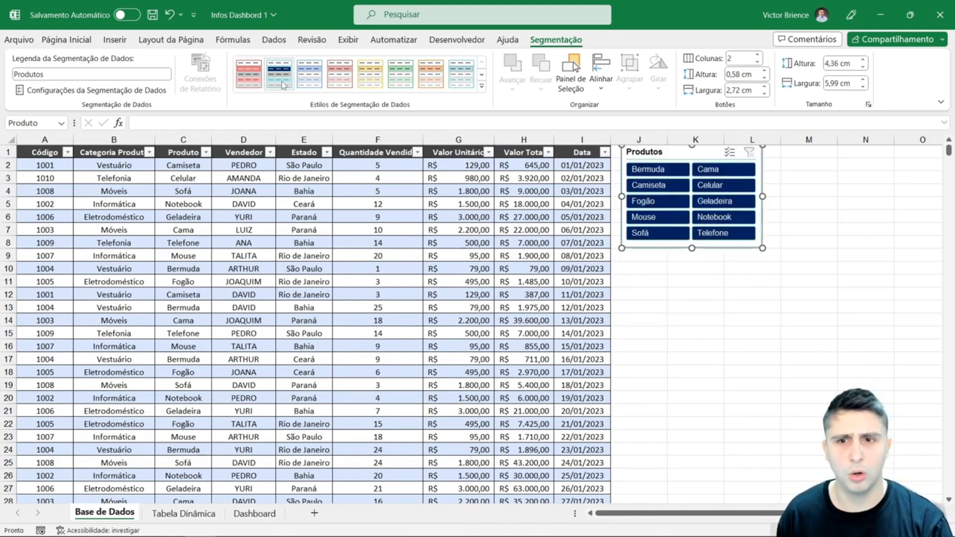
{"action": "left_click", "coordinate": [249, 74]}
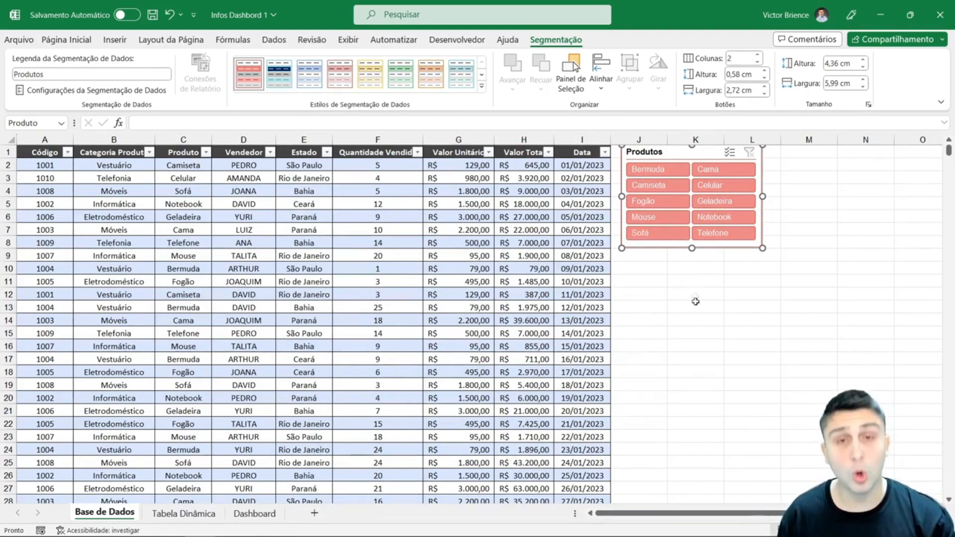
{"action": "left_click", "coordinate": [699, 321]}
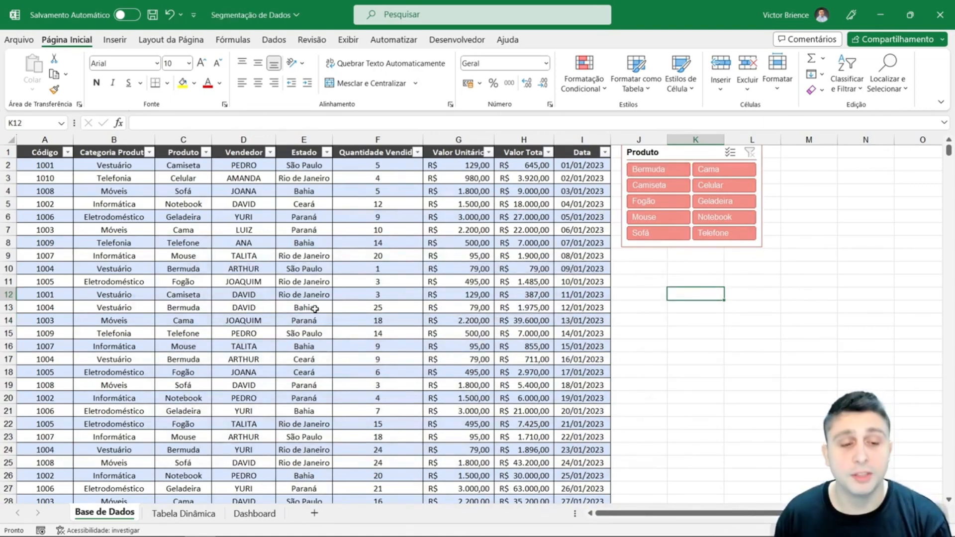
- Review the Dashboard charts, the Base de Dados table and the pivot tables with their charts on the Tabela Dinâmica sheet
{"action": "left_click", "coordinate": [254, 514]}
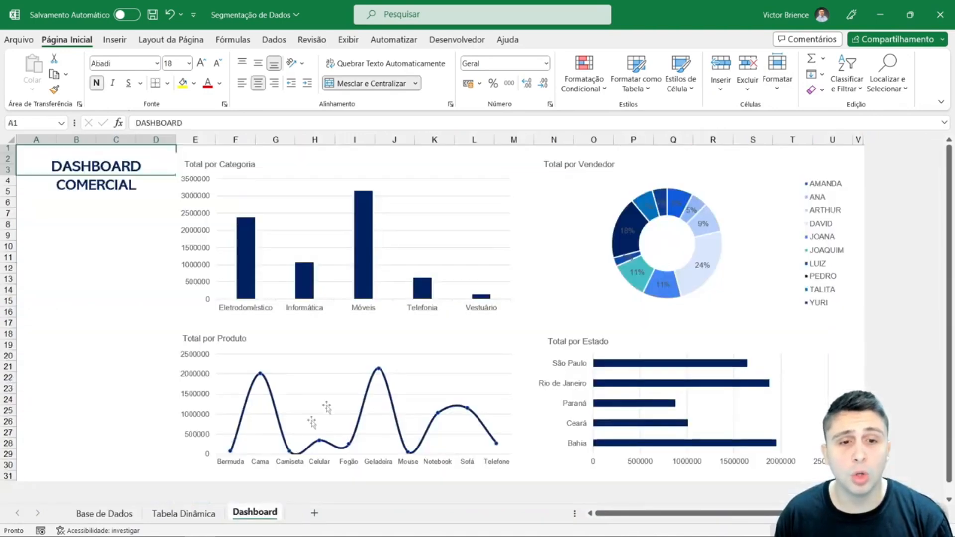
{"action": "left_click", "coordinate": [102, 257]}
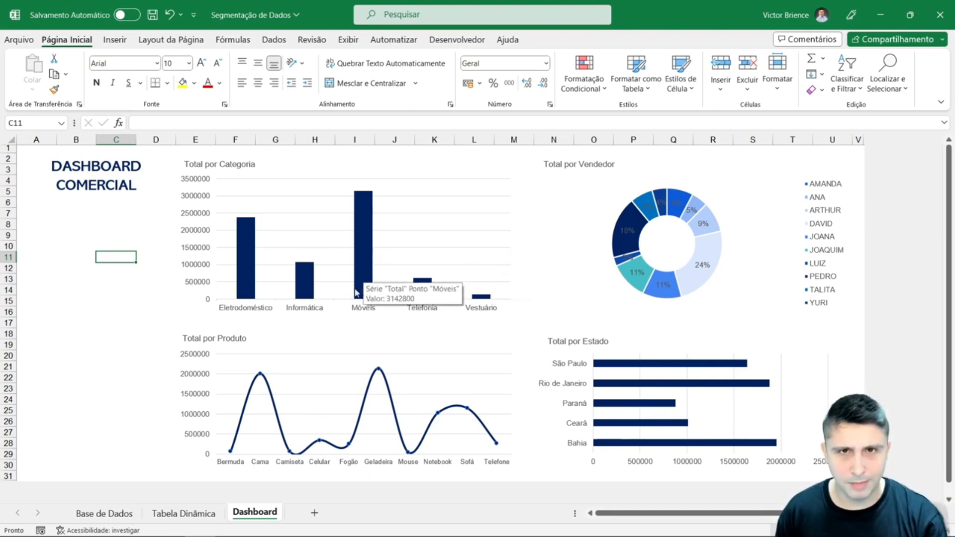
{"action": "left_click", "coordinate": [111, 513]}
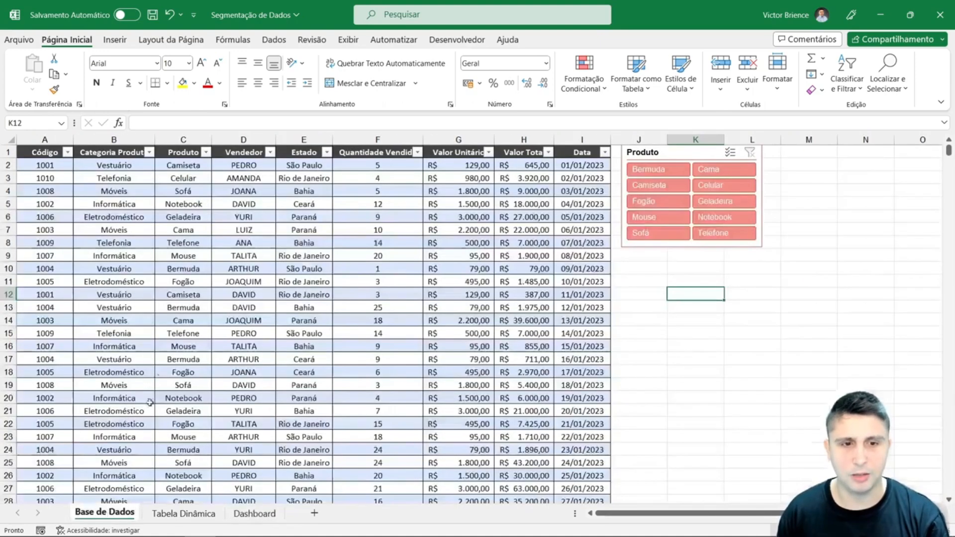
{"action": "left_click", "coordinate": [96, 183]}
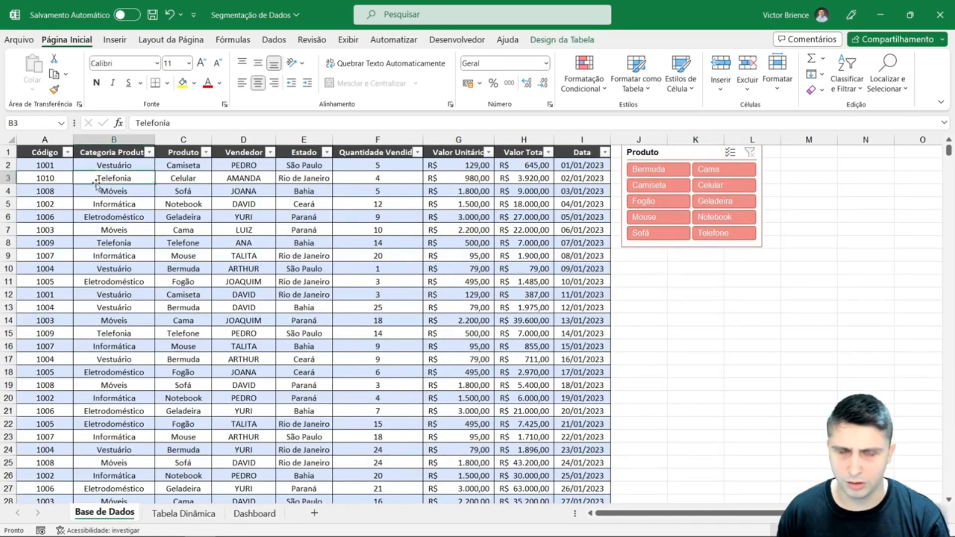
{"action": "left_click", "coordinate": [183, 514]}
{"action": "scroll", "coordinate": [169, 264], "scroll_direction": "down", "scroll_amount": 2}
{"action": "scroll", "coordinate": [170, 306], "scroll_direction": "down", "scroll_amount": 10}
{"action": "scroll", "coordinate": [160, 370], "scroll_direction": "up", "scroll_amount": 3}
{"action": "scroll", "coordinate": [390, 375], "scroll_direction": "up", "scroll_amount": 9}
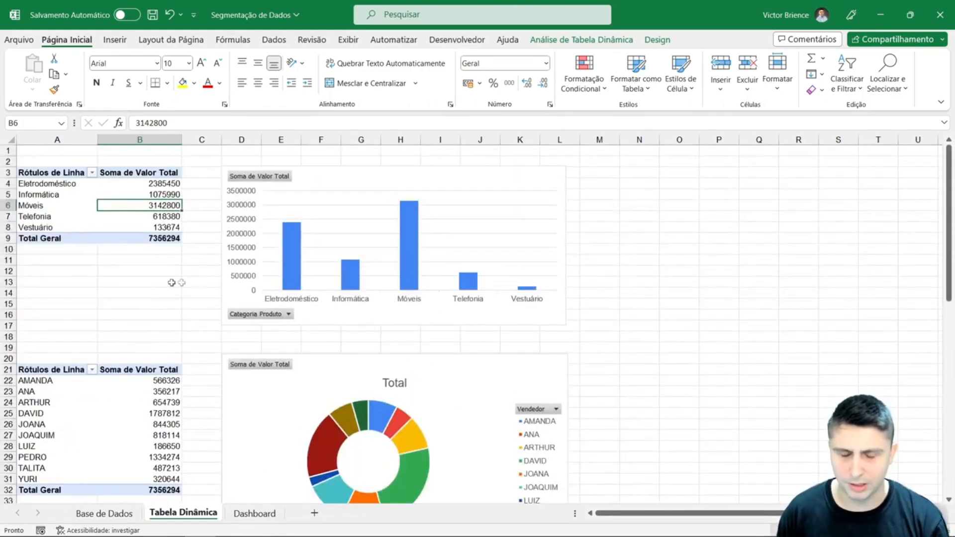
{"action": "scroll", "coordinate": [321, 264], "scroll_direction": "down", "scroll_amount": 9}
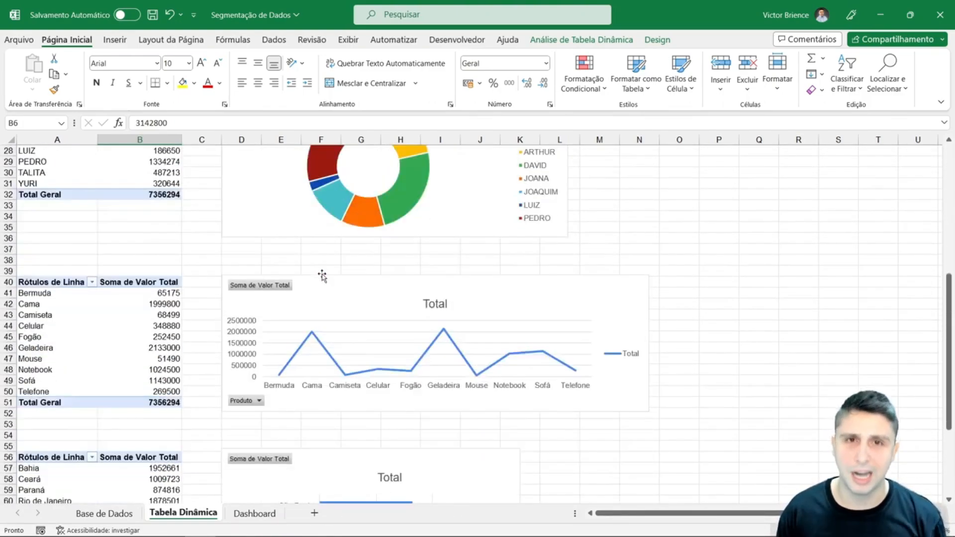
{"action": "scroll", "coordinate": [313, 304], "scroll_direction": "down", "scroll_amount": 2}
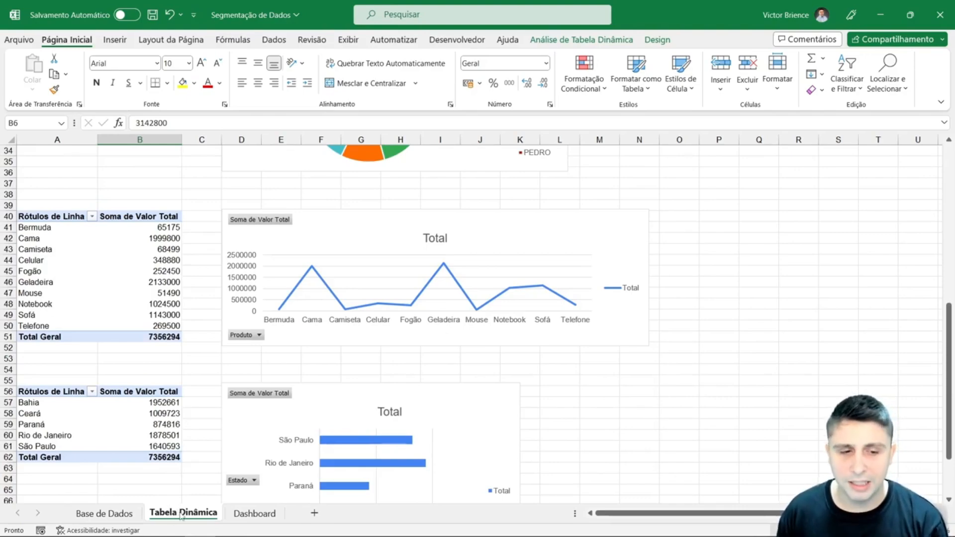
{"action": "scroll", "coordinate": [323, 326], "scroll_direction": "up", "scroll_amount": 11}
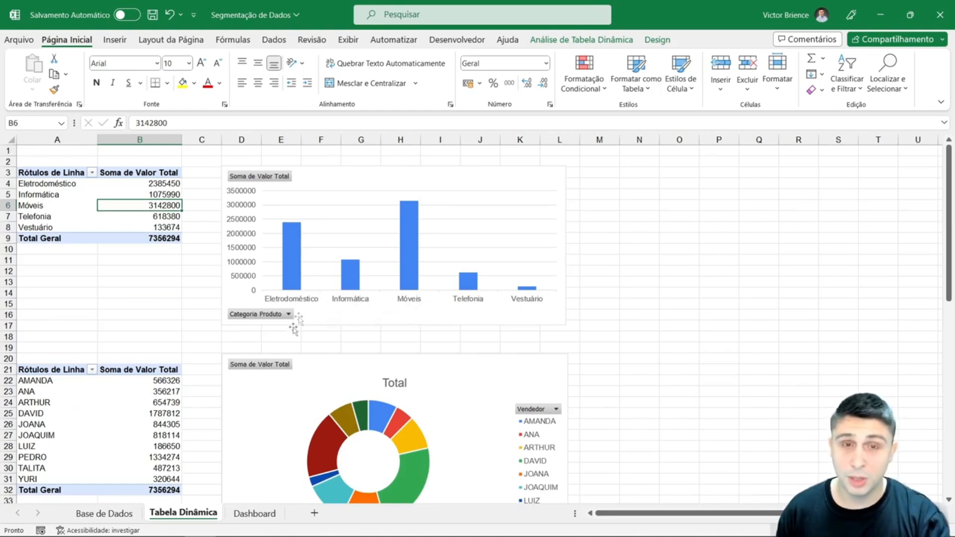
- Return to the Dashboard sheet and examine its four charts and the empty area below the DASHBOARD COMERCIAL title
{"action": "left_click", "coordinate": [254, 515]}
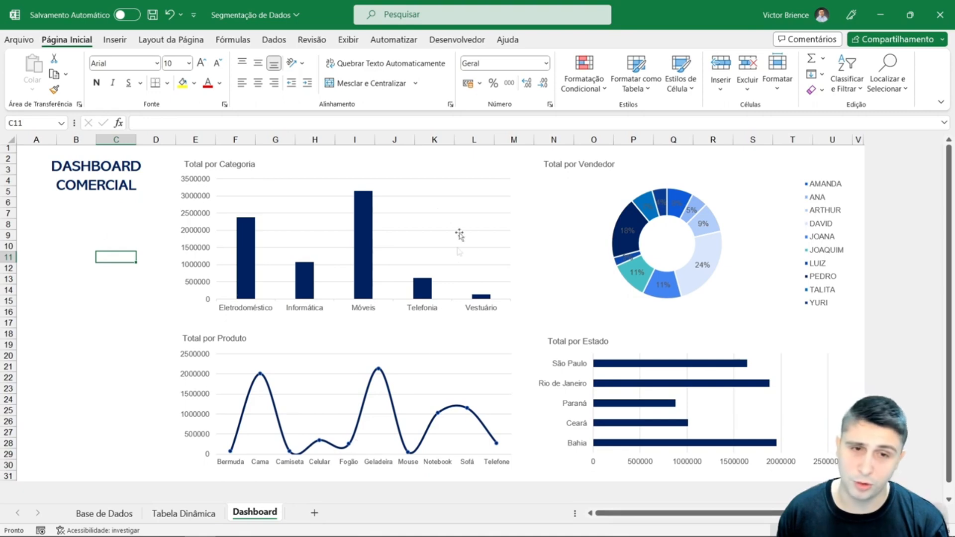
{"action": "left_click", "coordinate": [394, 168]}
{"action": "left_click", "coordinate": [669, 172]}
{"action": "left_click", "coordinate": [443, 330]}
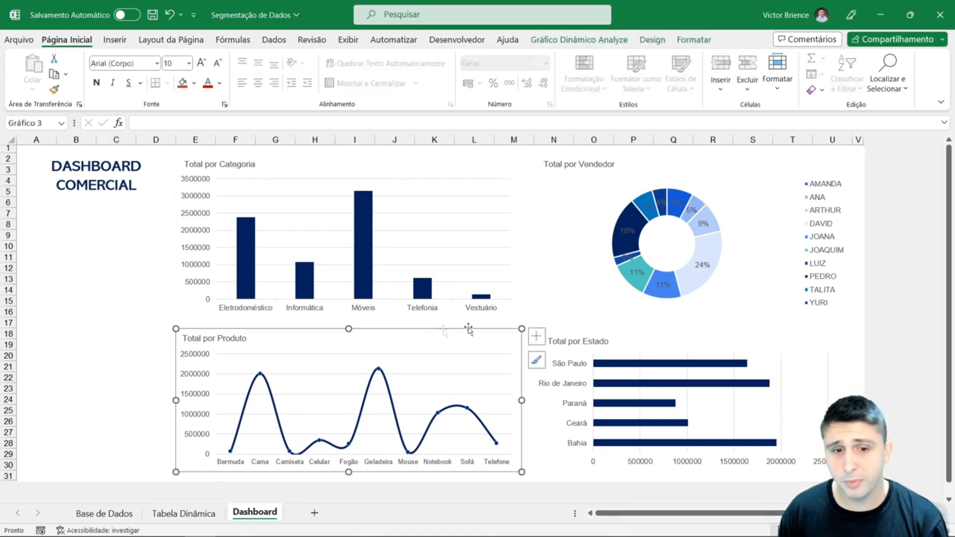
{"action": "left_click", "coordinate": [650, 336]}
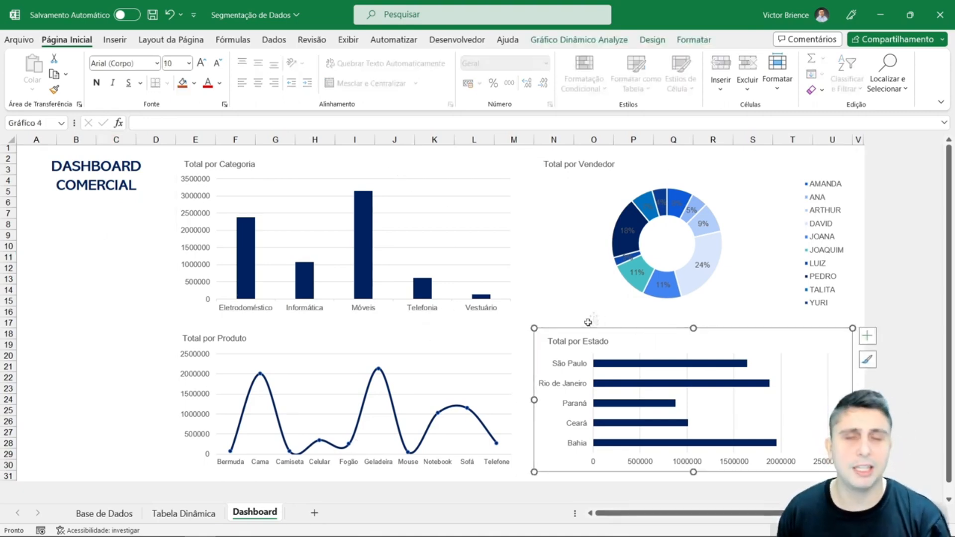
{"action": "left_click", "coordinate": [36, 185]}
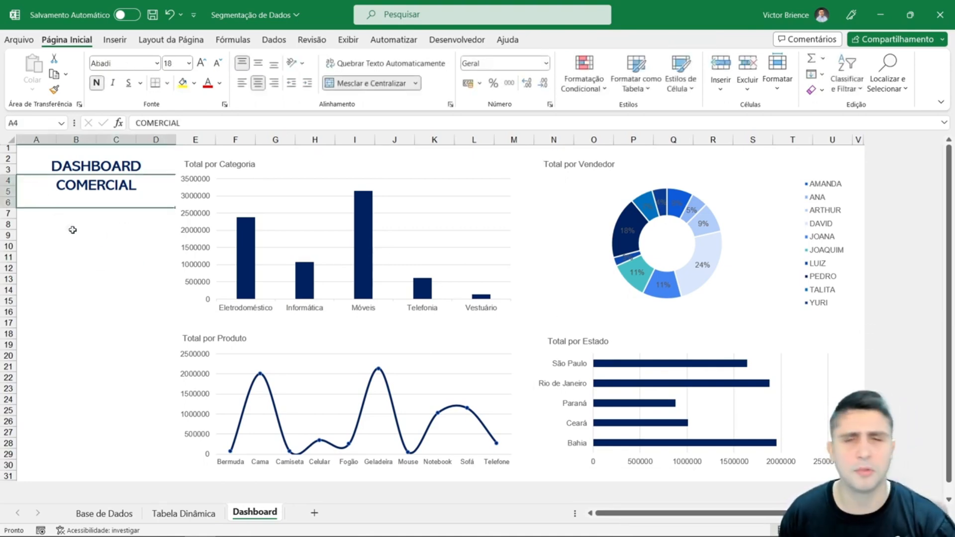
{"action": "left_click", "coordinate": [85, 252]}
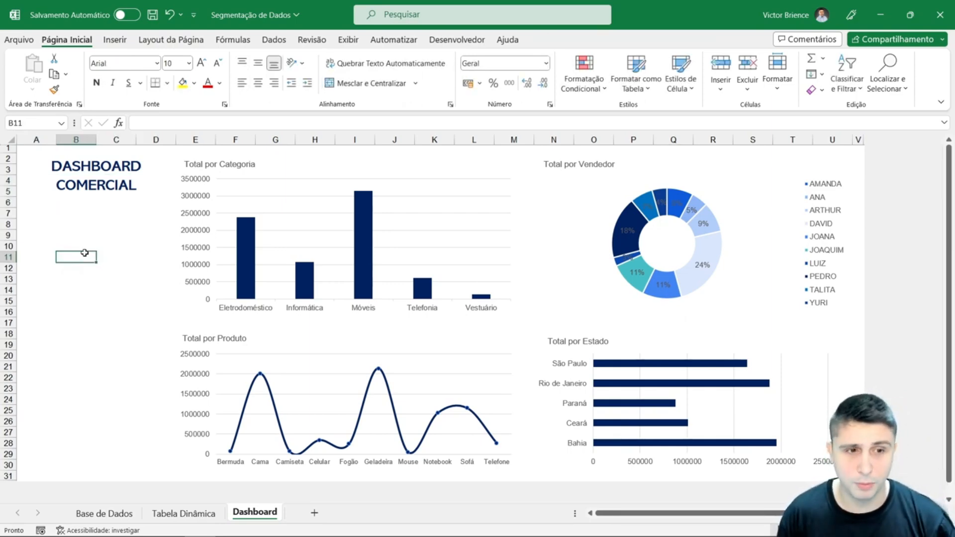
{"action": "left_click_drag", "start_coordinate": [48, 210], "coordinate": [140, 281]}
{"action": "left_click_drag", "start_coordinate": [37, 324], "coordinate": [145, 373]}
{"action": "left_click", "coordinate": [78, 243]}
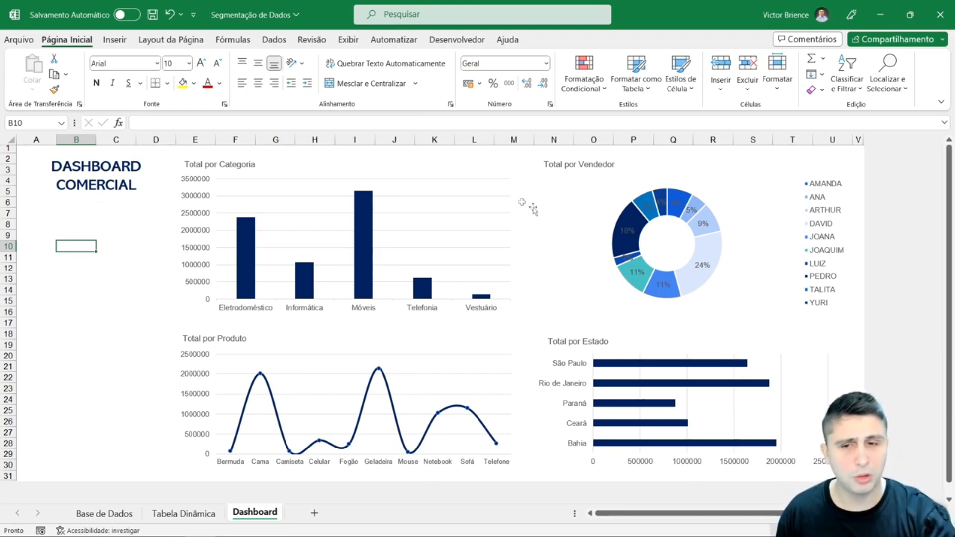
- Insert a slicer for the Código field based on the Total por Categoria pivot chart
{"action": "left_click", "coordinate": [358, 160]}
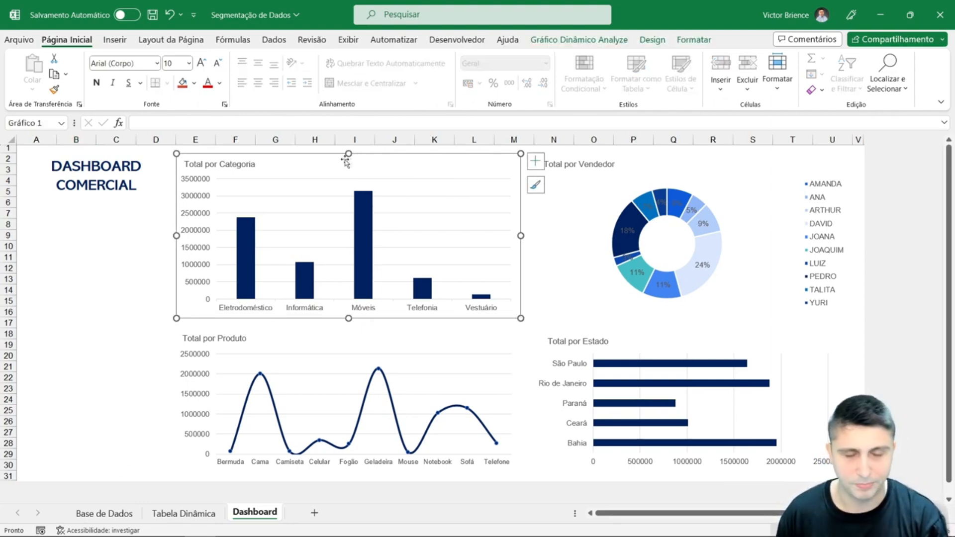
{"action": "left_click", "coordinate": [590, 42]}
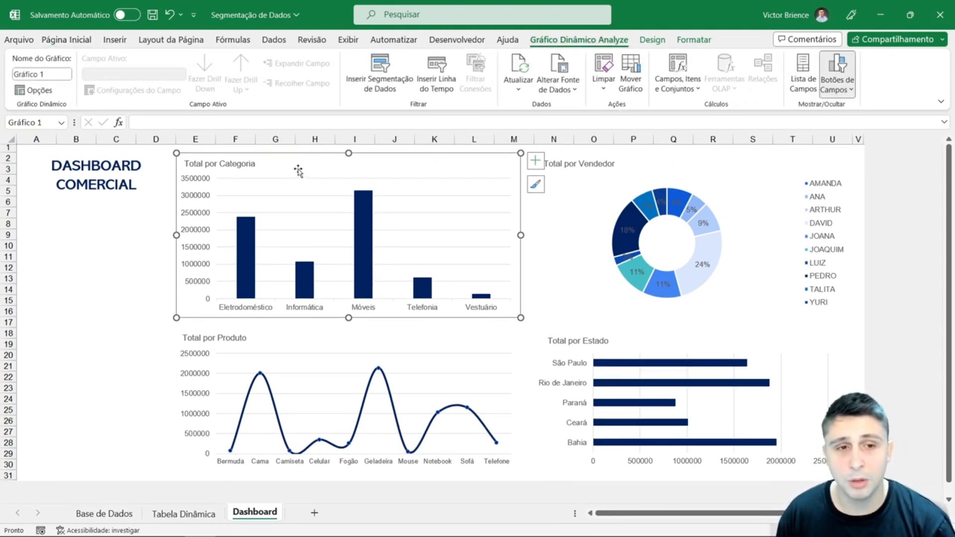
{"action": "left_click", "coordinate": [368, 89]}
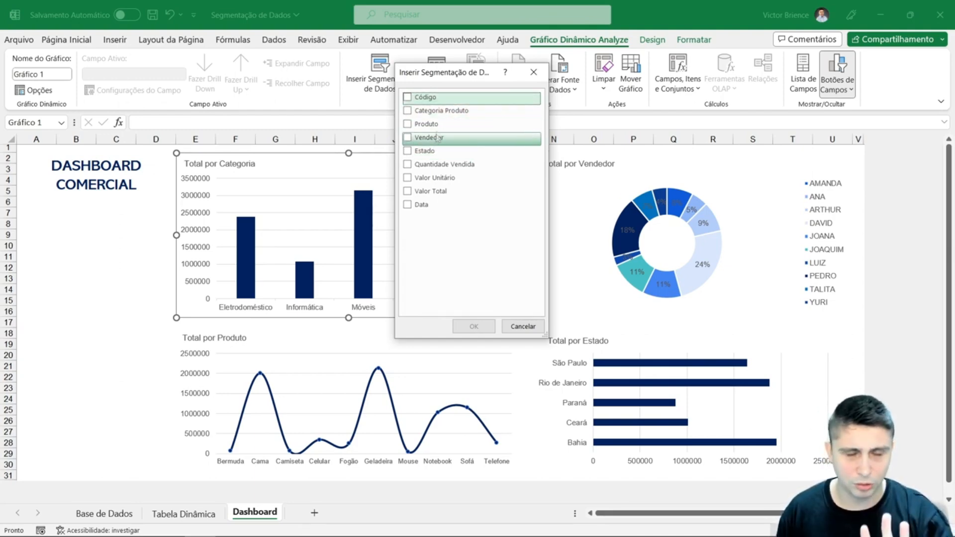
{"action": "left_click", "coordinate": [424, 98]}
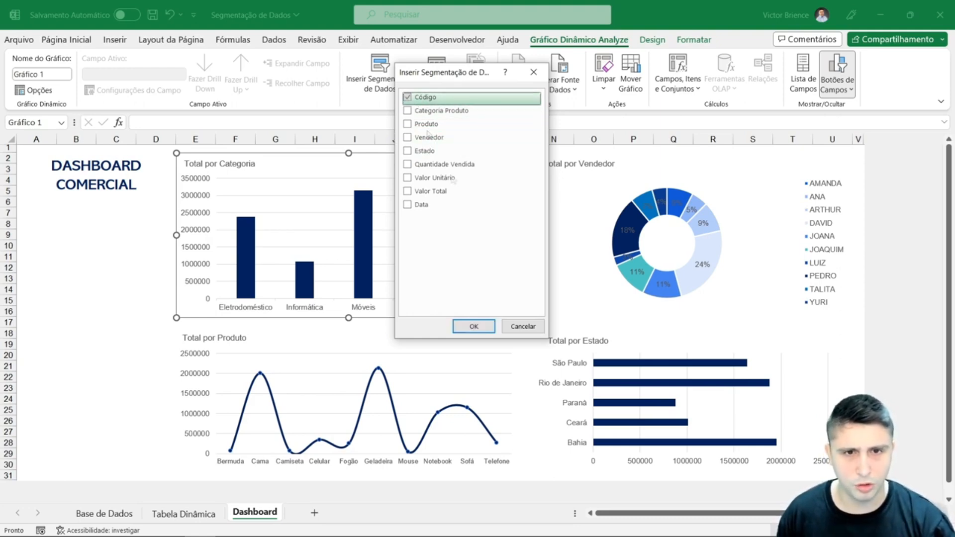
{"action": "left_click", "coordinate": [473, 326]}
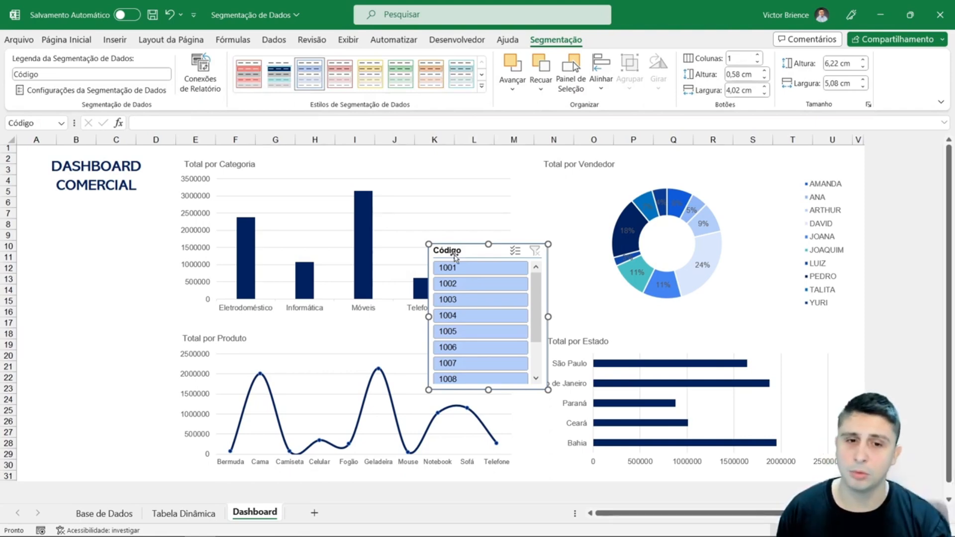
- Place the Código slicer under the DASHBOARD COMERCIAL title, widen it to about 6.01 cm and give it the dark blue custom style
{"action": "left_click_drag", "start_coordinate": [455, 256], "coordinate": [57, 210]}
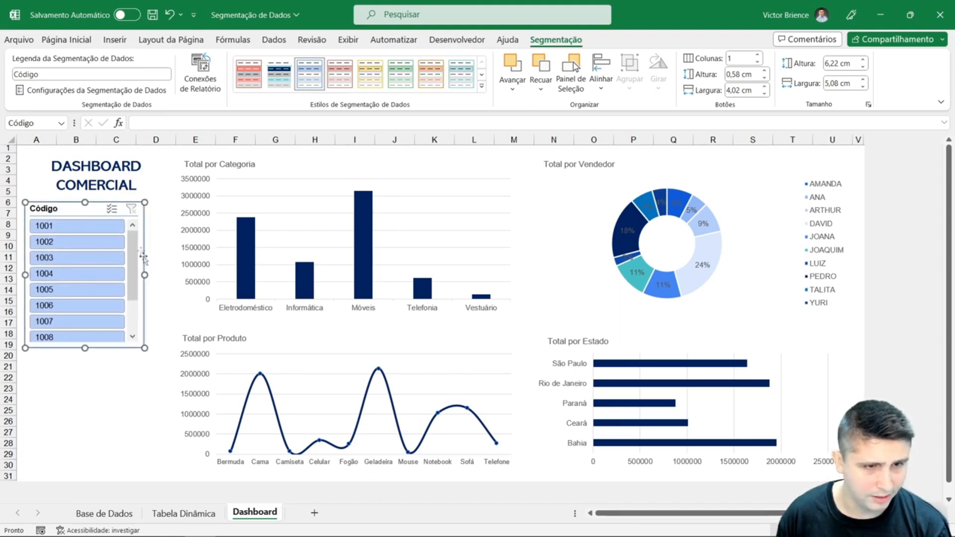
{"action": "left_click_drag", "start_coordinate": [145, 274], "coordinate": [167, 275]}
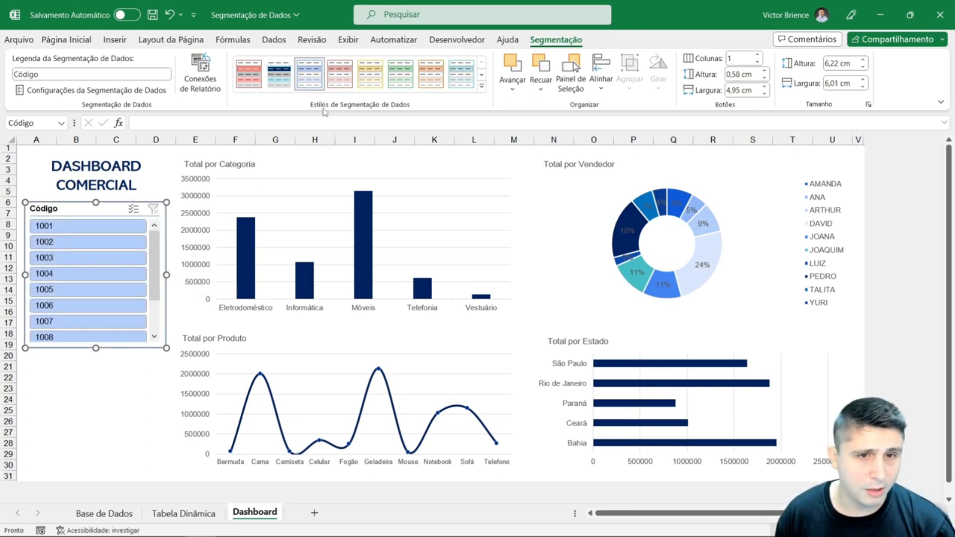
{"action": "left_click", "coordinate": [284, 78]}
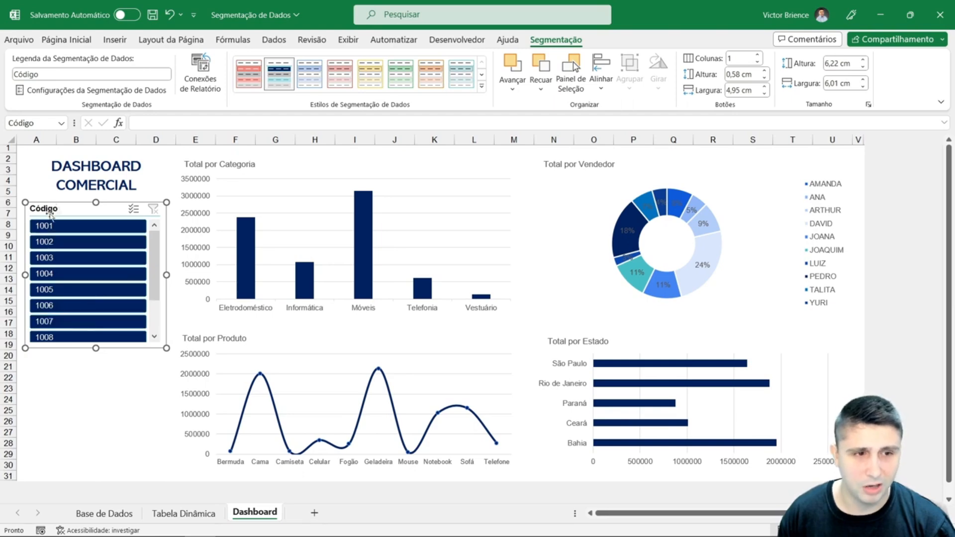
{"action": "left_click", "coordinate": [93, 378]}
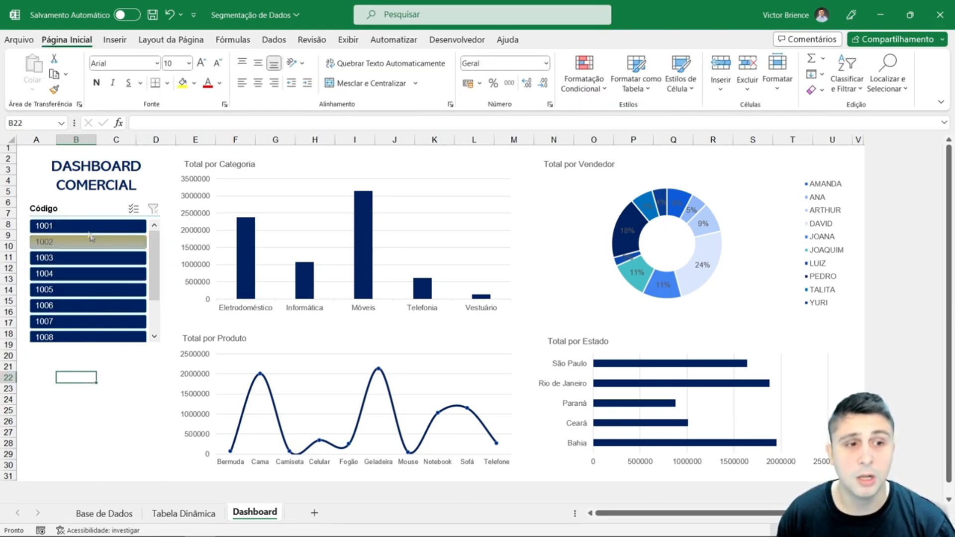
- Arrange the Código slicer's buttons in 2 columns and shorten the slicer to about 4.26 cm high
{"action": "mouse_move", "coordinate": [368, 232]}
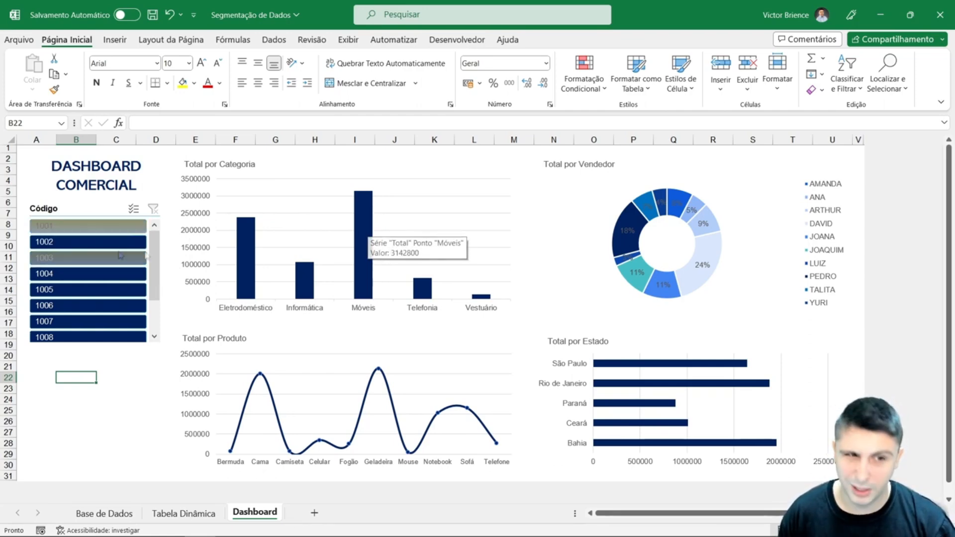
{"action": "left_click", "coordinate": [82, 208]}
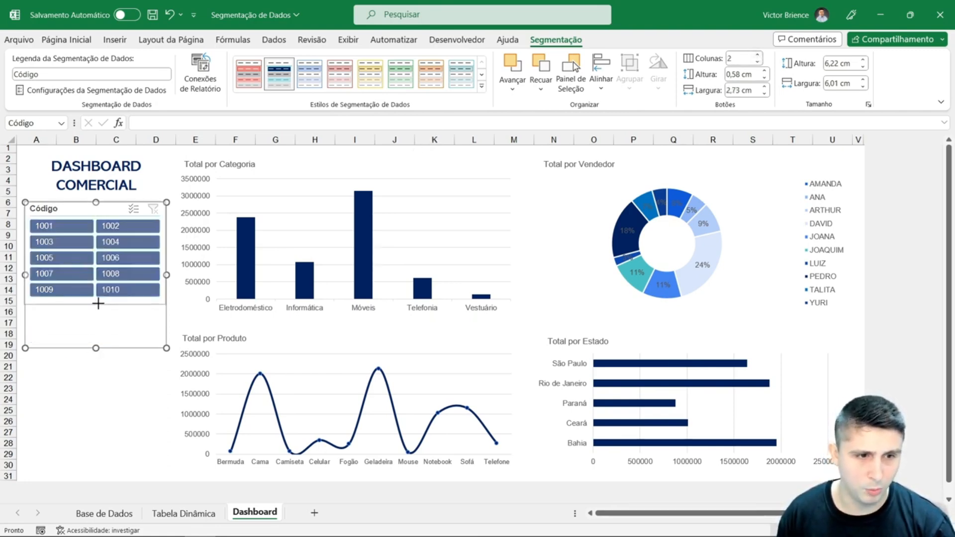
{"action": "left_click_drag", "start_coordinate": [107, 301], "coordinate": [106, 302]}
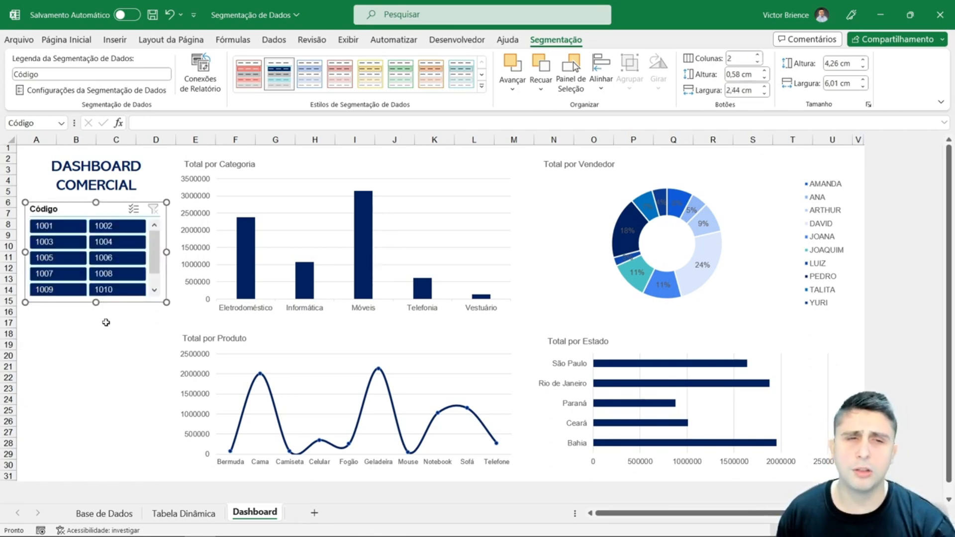
- Test the Código slicer on the charts by filtering to 1001, and clear the filter
{"action": "left_click", "coordinate": [68, 232]}
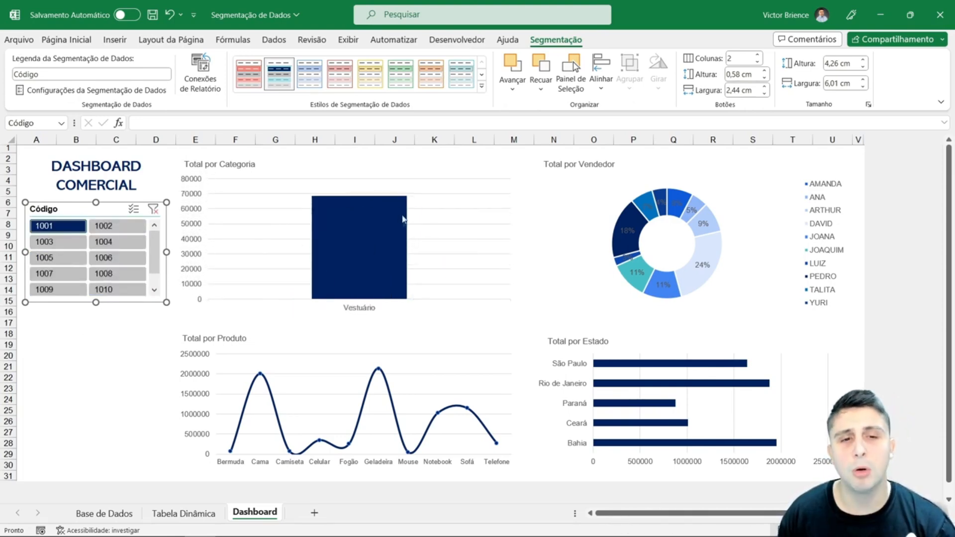
{"action": "mouse_move", "coordinate": [367, 247]}
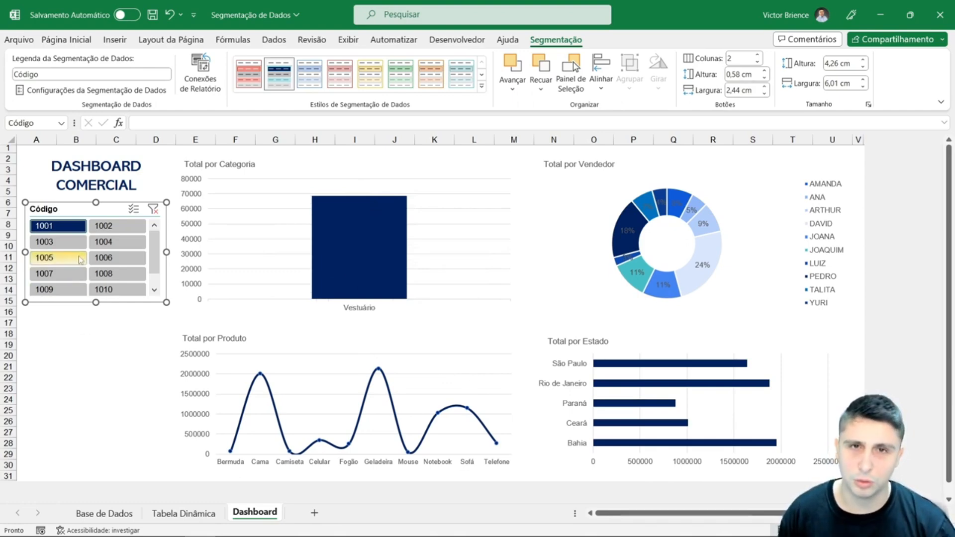
{"action": "left_click", "coordinate": [151, 210]}
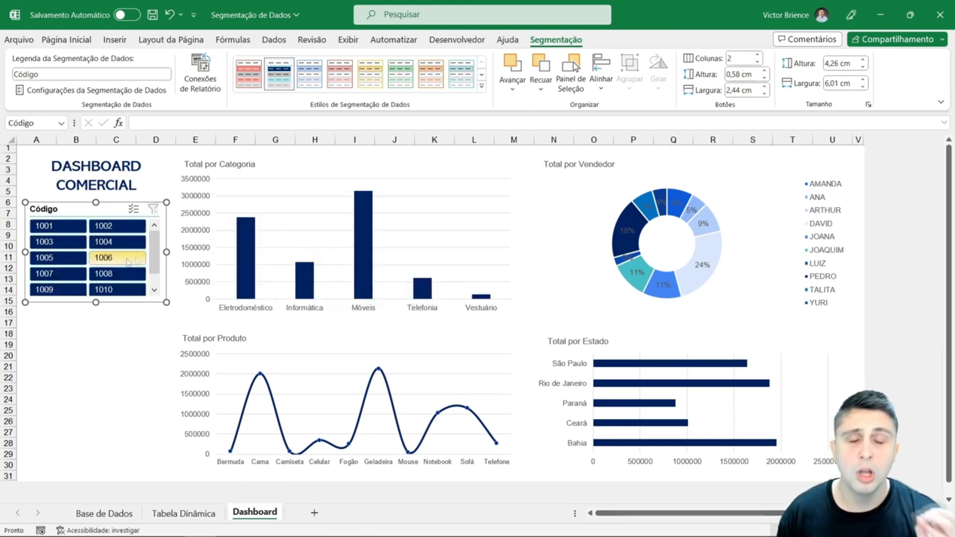
- Connect the Código slicer to Tabela dinâmica3, Tabela dinâmica4 and Tabela dinâmica5 in its report connections
{"action": "right_click", "coordinate": [74, 215]}
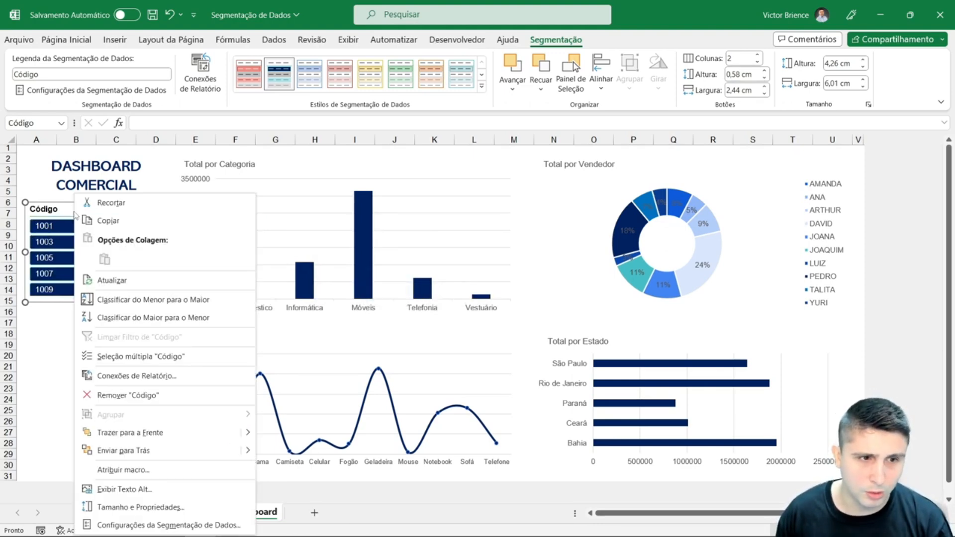
{"action": "left_click", "coordinate": [120, 377]}
{"action": "left_click_drag", "start_coordinate": [152, 350], "coordinate": [428, 216]}
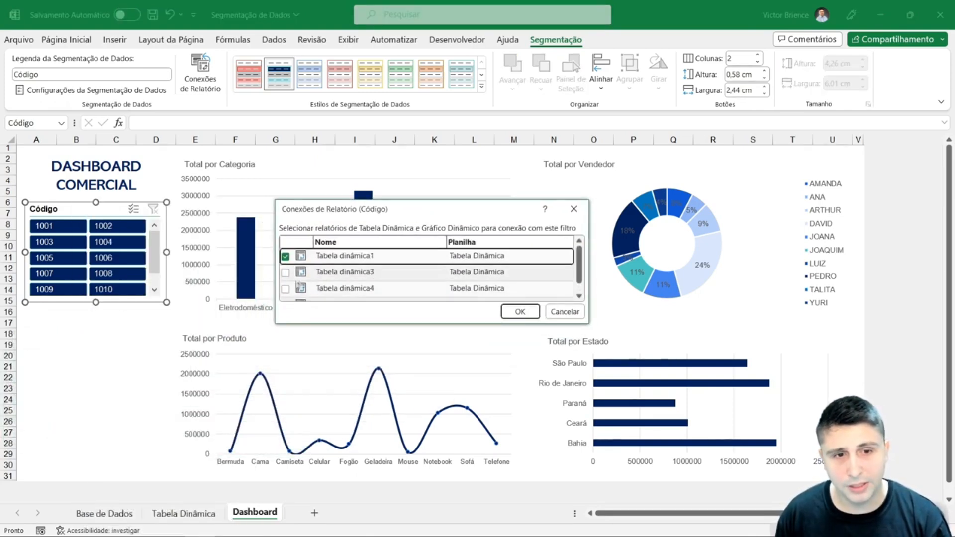
{"action": "left_click", "coordinate": [286, 273]}
{"action": "scroll", "coordinate": [287, 275], "scroll_direction": "down", "scroll_amount": 1}
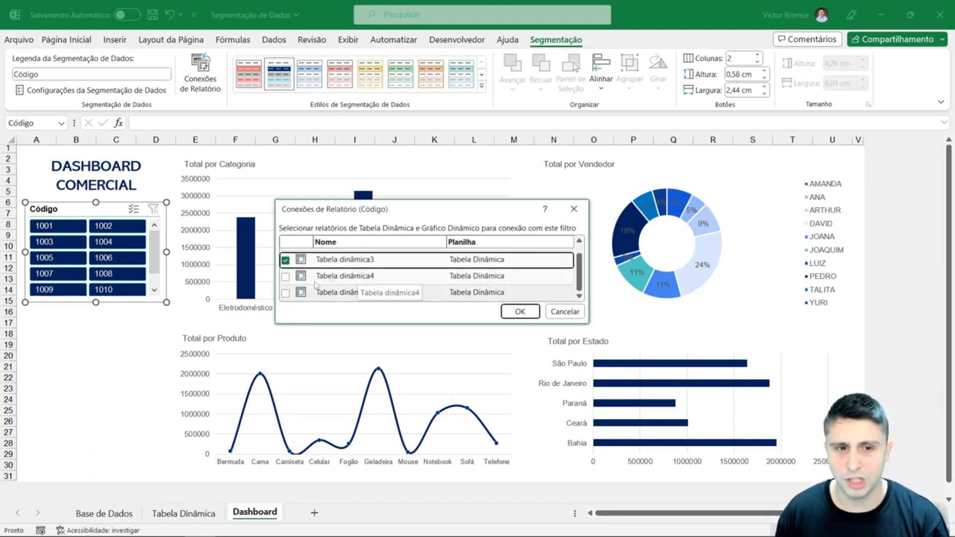
{"action": "left_click", "coordinate": [286, 277]}
{"action": "left_click", "coordinate": [285, 293]}
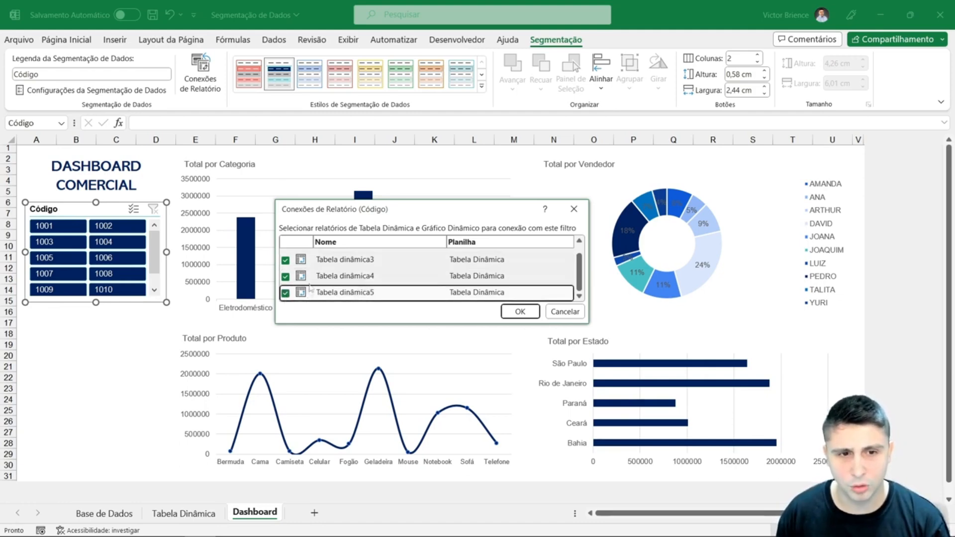
{"action": "scroll", "coordinate": [324, 265], "scroll_direction": "up", "scroll_amount": 1}
{"action": "left_click", "coordinate": [520, 311]}
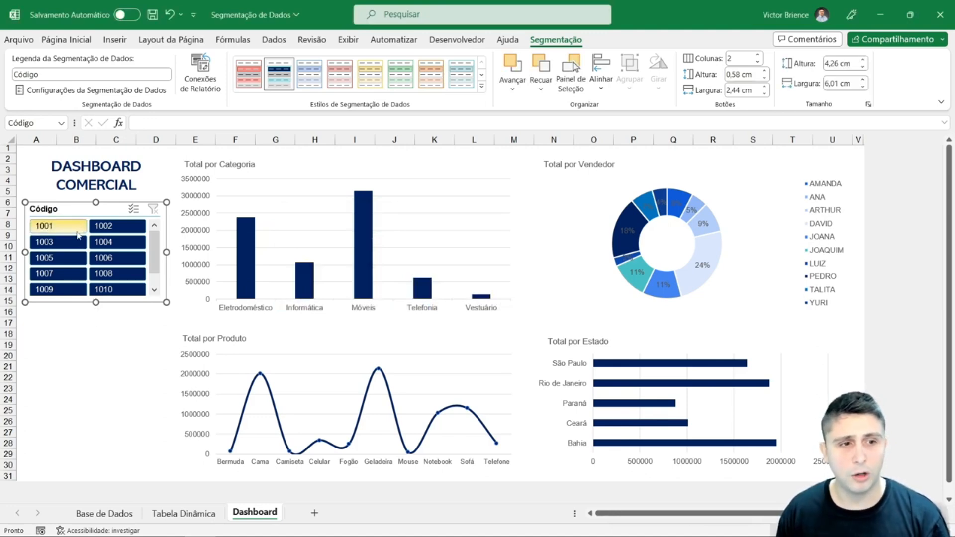
- Filter all the charts by Código 1001 and by the range 1001 to 1006, clear the filter and deselect the slicer
{"action": "left_click", "coordinate": [77, 232]}
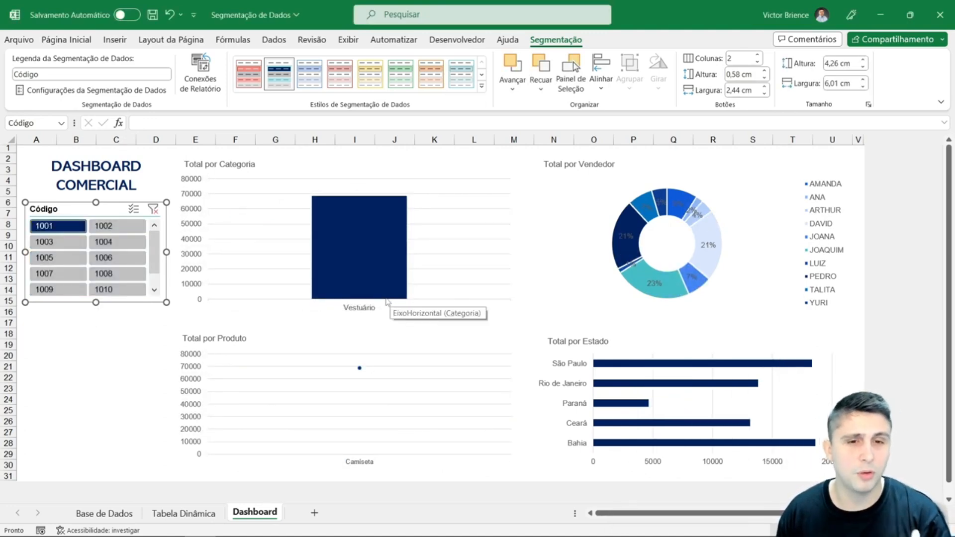
{"action": "left_click_drag", "start_coordinate": [66, 228], "coordinate": [119, 259]}
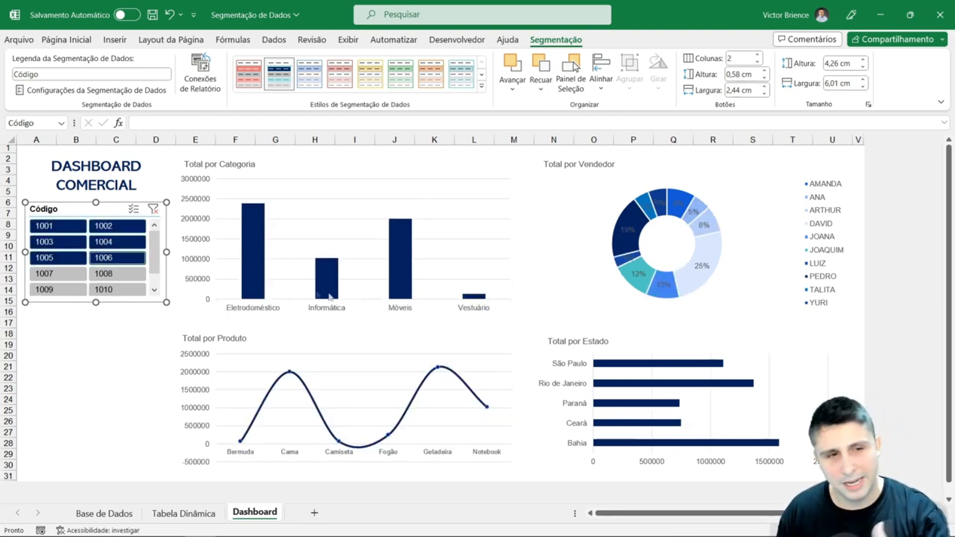
{"action": "left_click", "coordinate": [153, 210]}
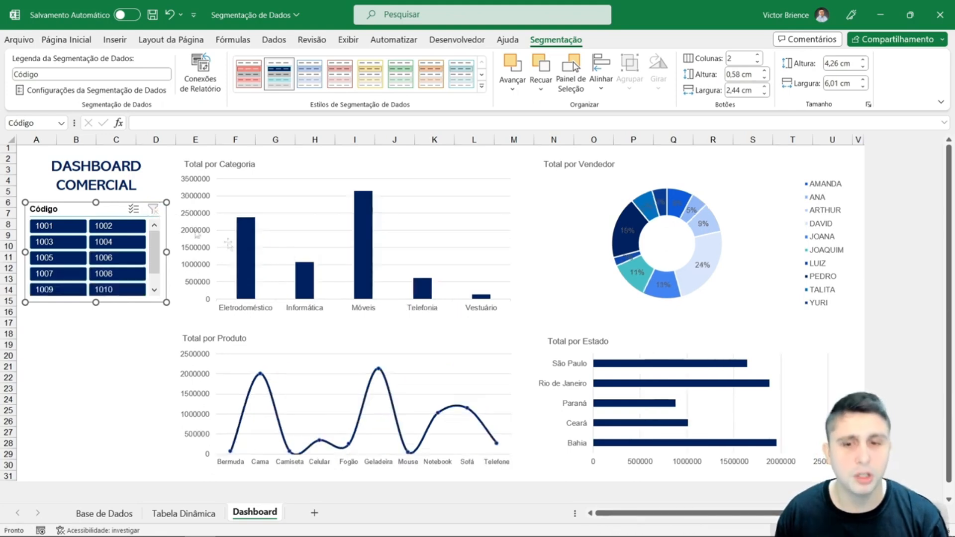
{"action": "left_click", "coordinate": [118, 341]}
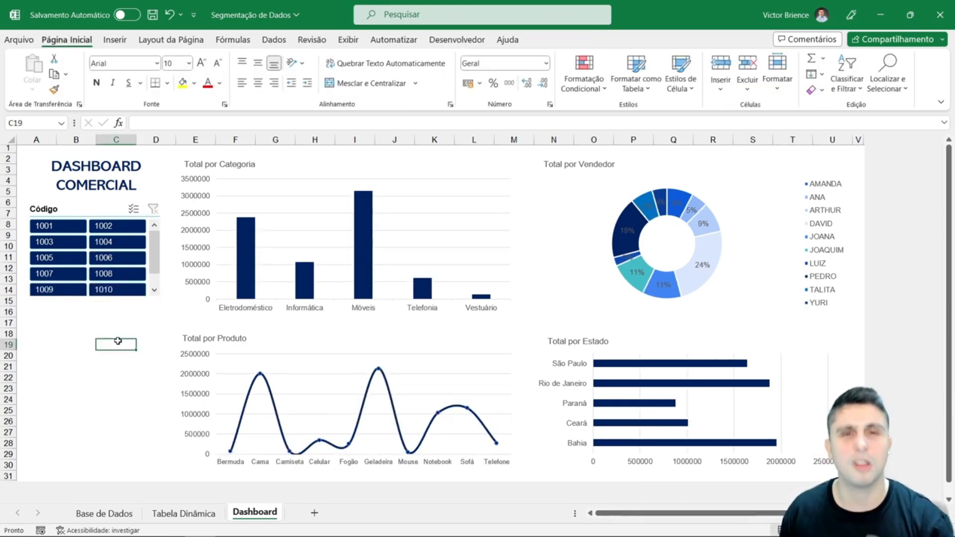
{"action": "left_click", "coordinate": [76, 211]}
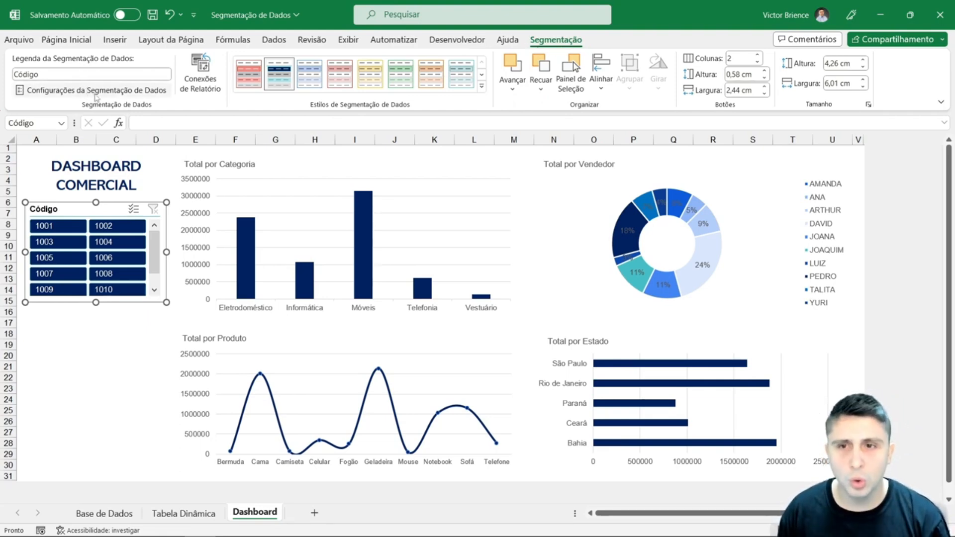
{"action": "left_click", "coordinate": [103, 336]}
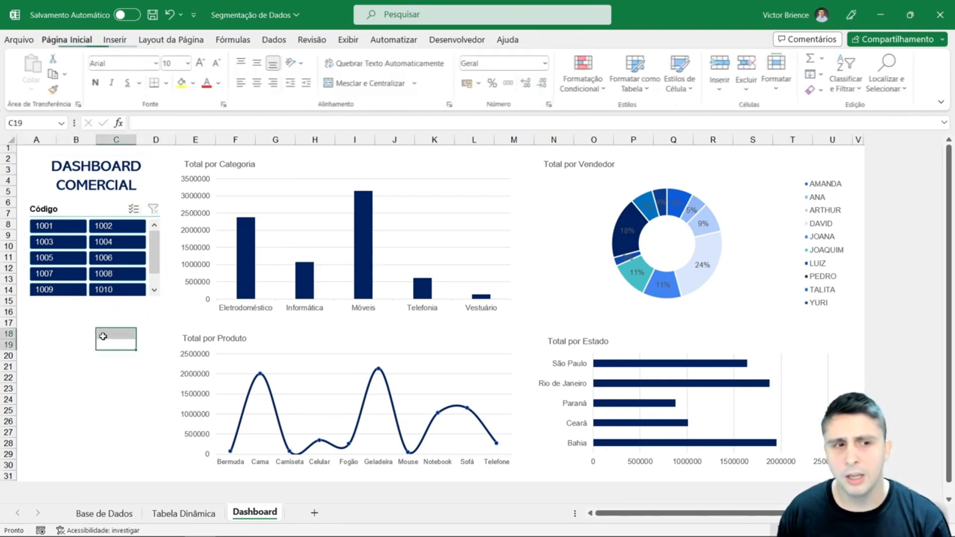
{"action": "left_click", "coordinate": [84, 332]}
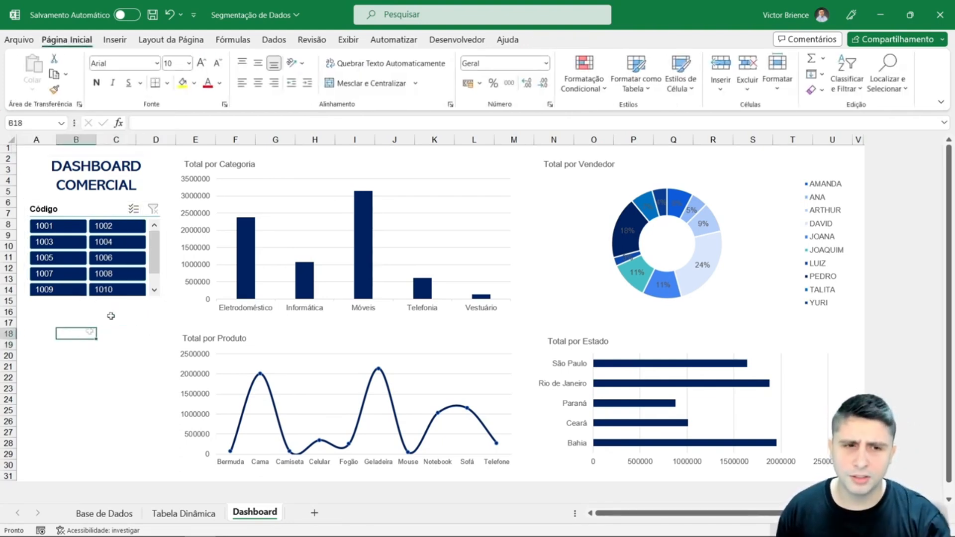
- Insert a slicer for the Produto field based on the Total por Categoria pivot chart
{"action": "left_click", "coordinate": [341, 160]}
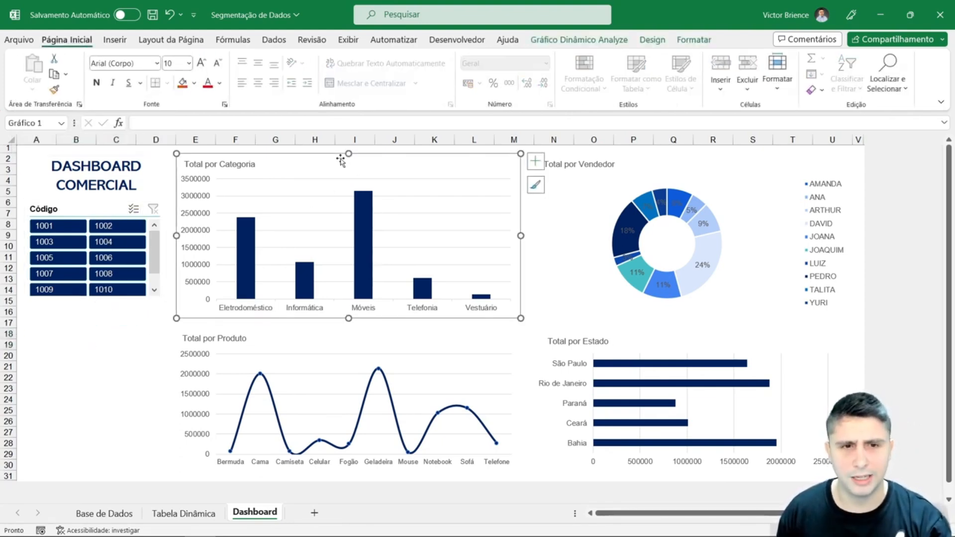
{"action": "left_click", "coordinate": [579, 40]}
{"action": "left_click", "coordinate": [378, 70]}
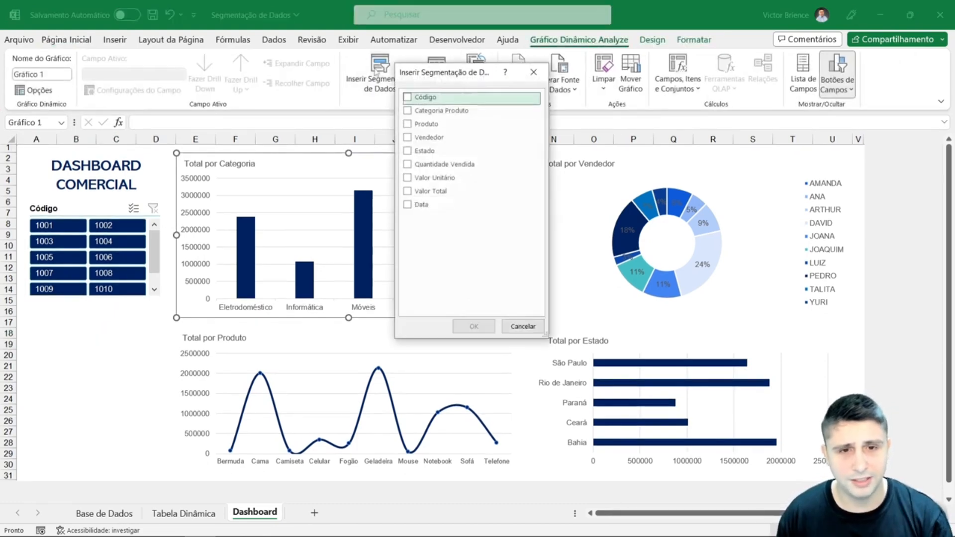
{"action": "left_click", "coordinate": [408, 124]}
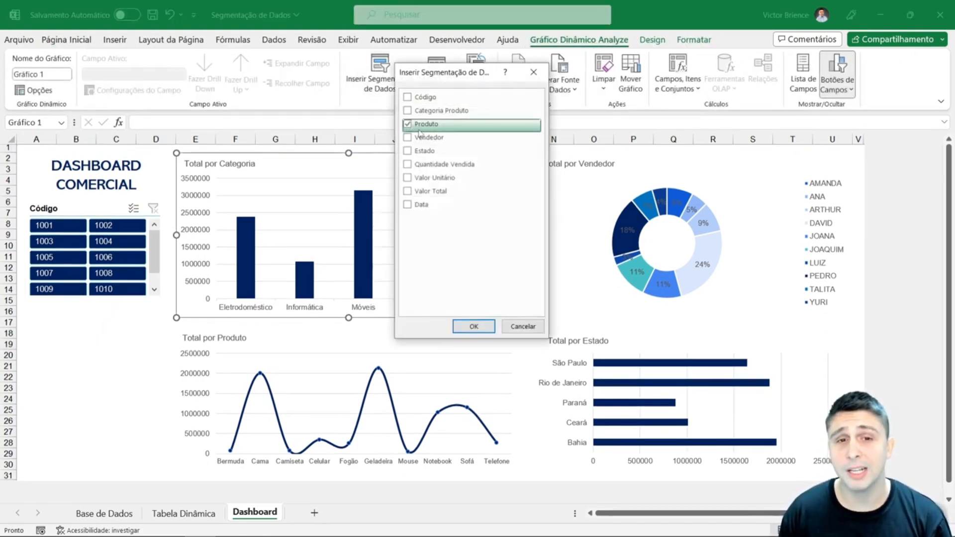
{"action": "left_click", "coordinate": [473, 326]}
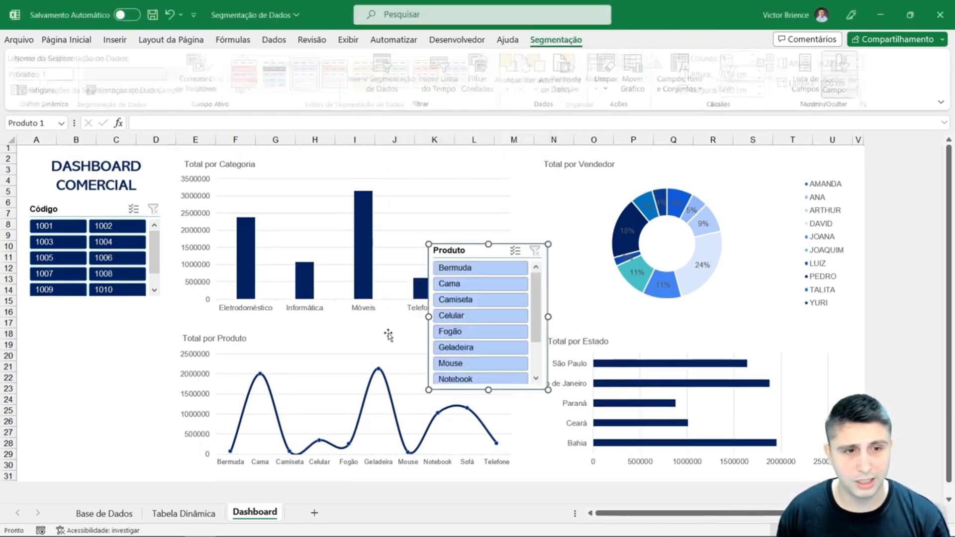
- Give the Produto slicer the dark blue custom style and 2 columns, and fit it below the Código slicer at about 5.82 cm wide
{"action": "left_click", "coordinate": [278, 74]}
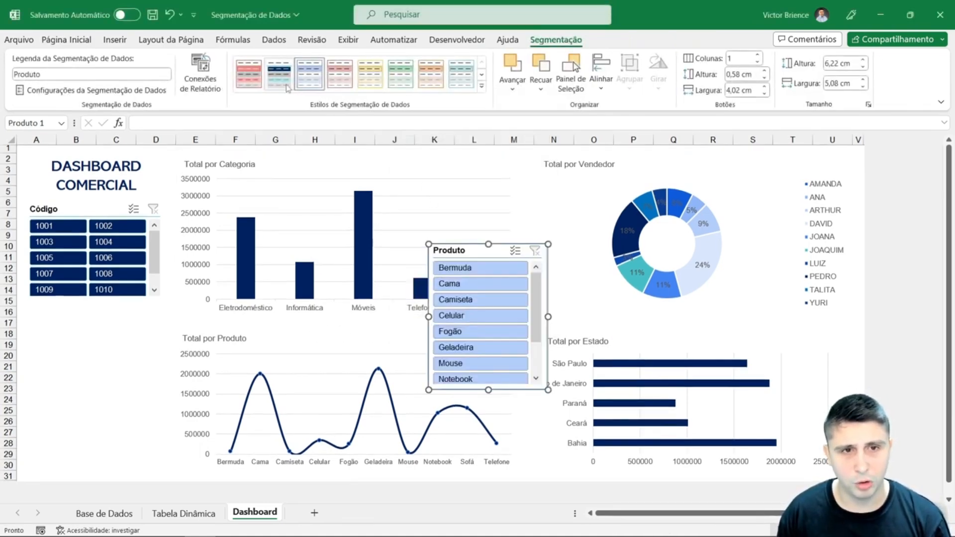
{"action": "left_click", "coordinate": [758, 55]}
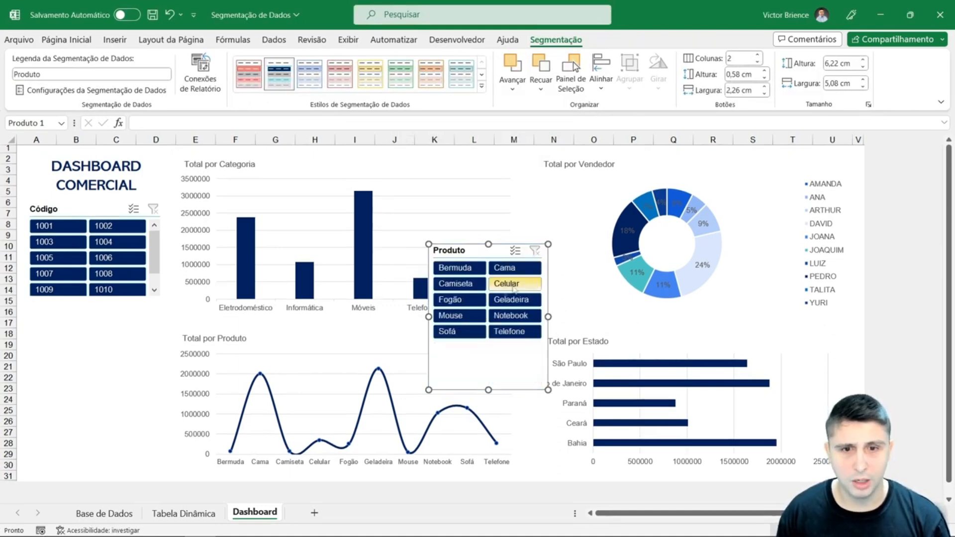
{"action": "left_click_drag", "start_coordinate": [468, 251], "coordinate": [71, 310]}
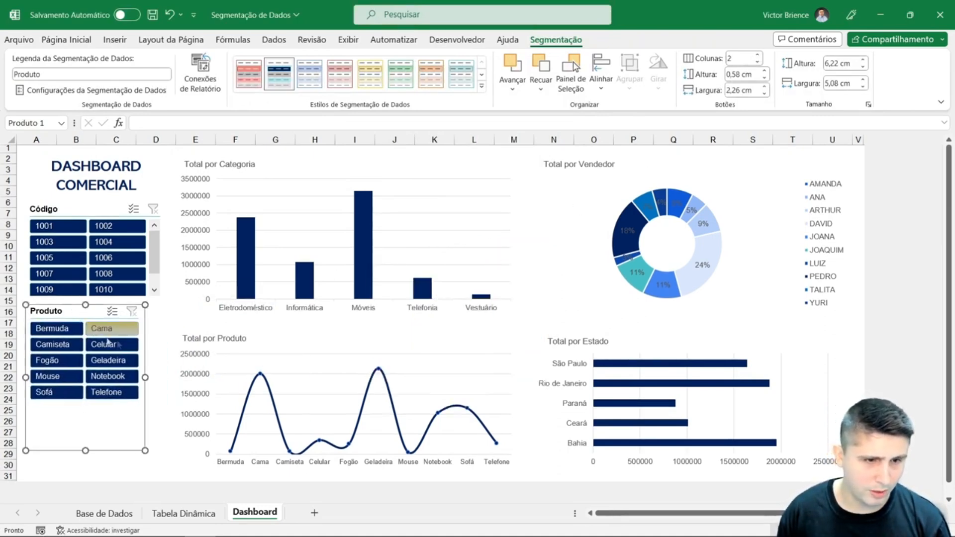
{"action": "left_click_drag", "start_coordinate": [161, 378], "coordinate": [162, 378]}
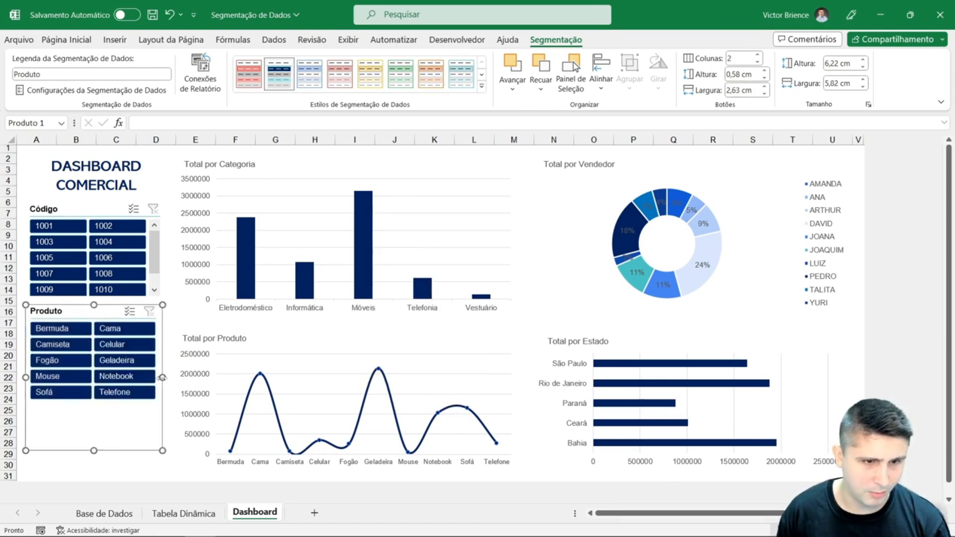
{"action": "left_click_drag", "start_coordinate": [94, 451], "coordinate": [100, 404]}
{"action": "left_click", "coordinate": [76, 453]}
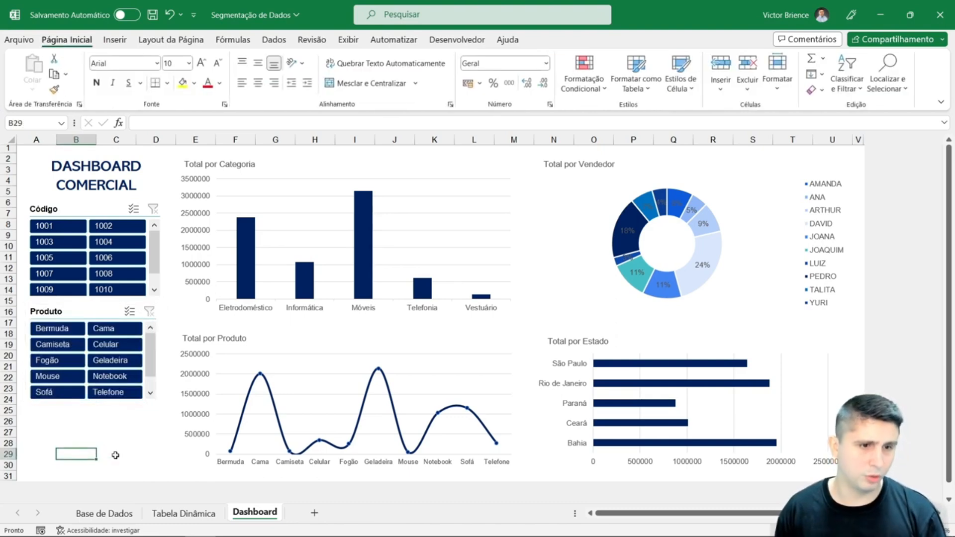
- Connect the Produto slicer to Tabela dinâmica3, Tabela dinâmica4 and Tabela dinâmica5 as well, and deselect it
{"action": "right_click", "coordinate": [75, 326]}
{"action": "left_click", "coordinate": [129, 375]}
{"action": "left_click", "coordinate": [55, 400]}
{"action": "left_click", "coordinate": [10, 401]}
{"action": "left_click", "coordinate": [11, 418]}
{"action": "scroll", "coordinate": [20, 417], "scroll_direction": "down", "scroll_amount": 1}
{"action": "left_click", "coordinate": [11, 422]}
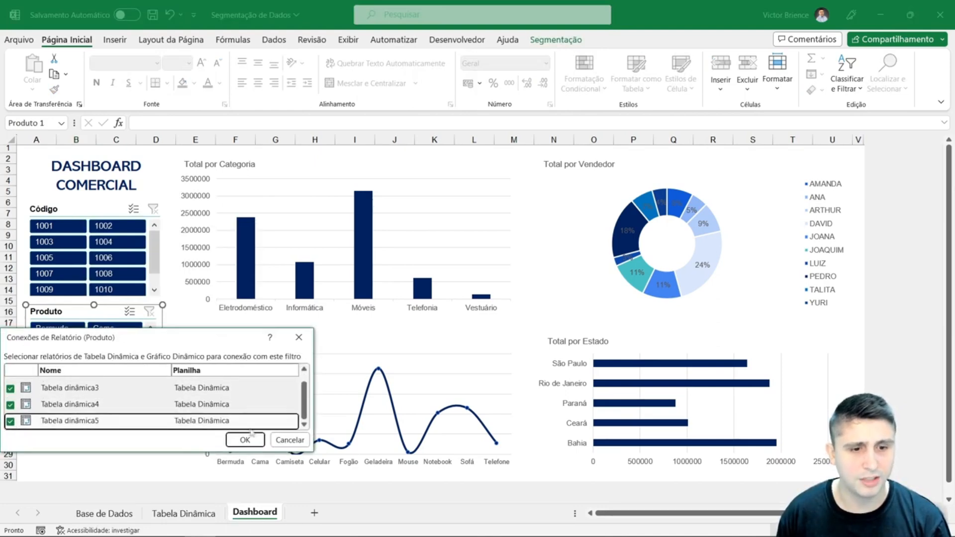
{"action": "left_click", "coordinate": [248, 439]}
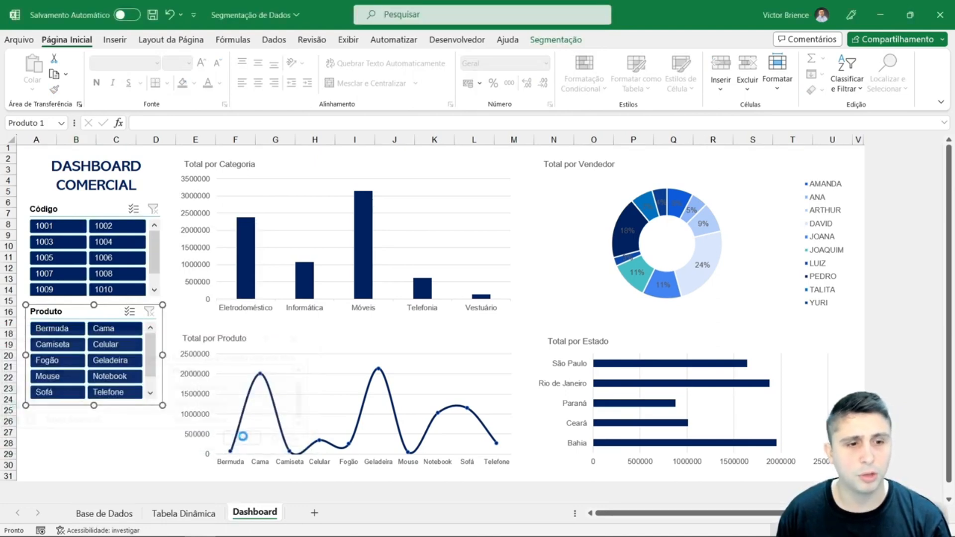
{"action": "left_click", "coordinate": [109, 426]}
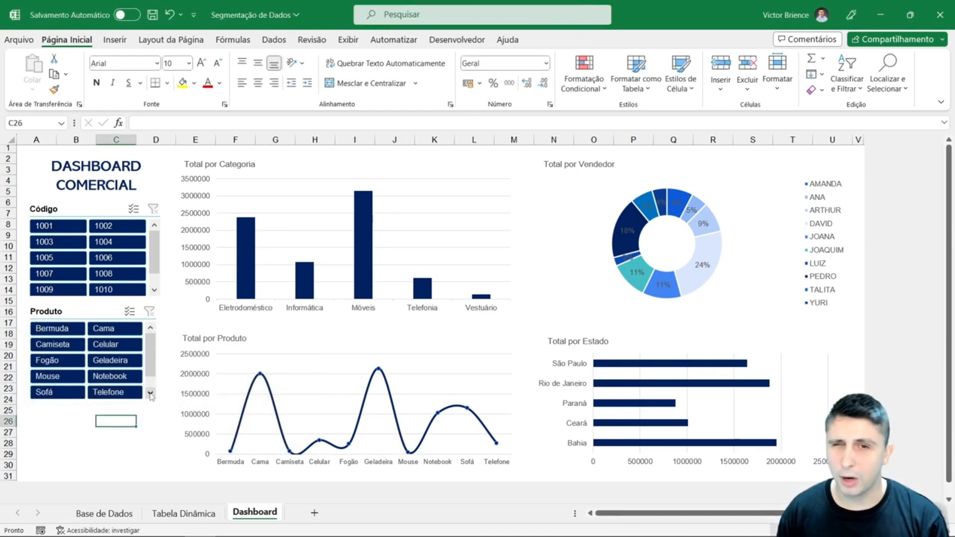
- Insert a slicer for the Estado field based on the Total por Categoria pivot chart
{"action": "left_click", "coordinate": [344, 170]}
{"action": "left_click", "coordinate": [578, 40]}
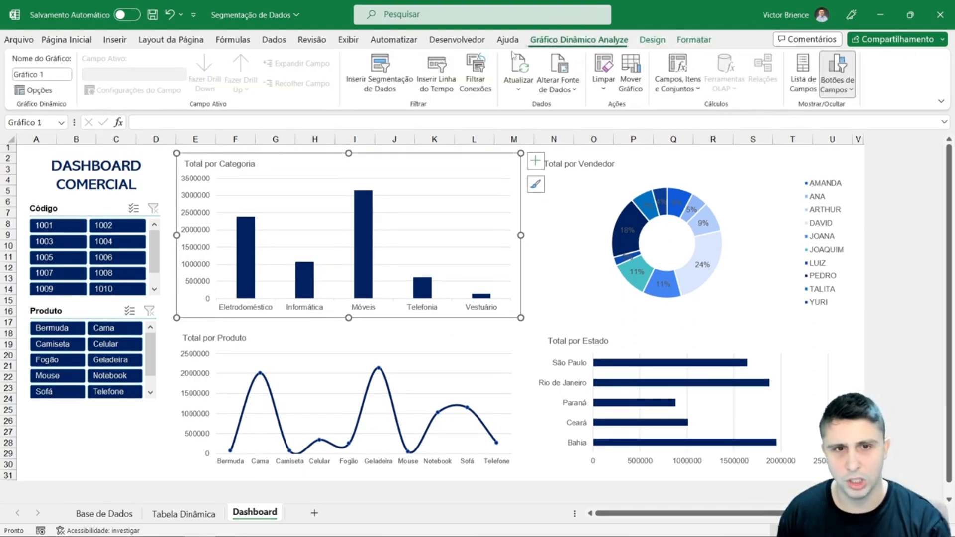
{"action": "left_click", "coordinate": [380, 78]}
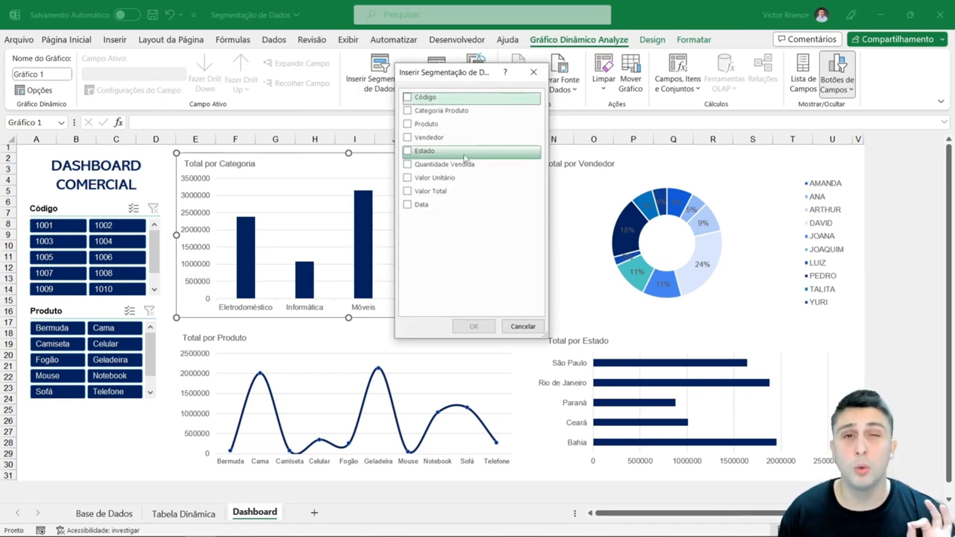
{"action": "left_click", "coordinate": [407, 154]}
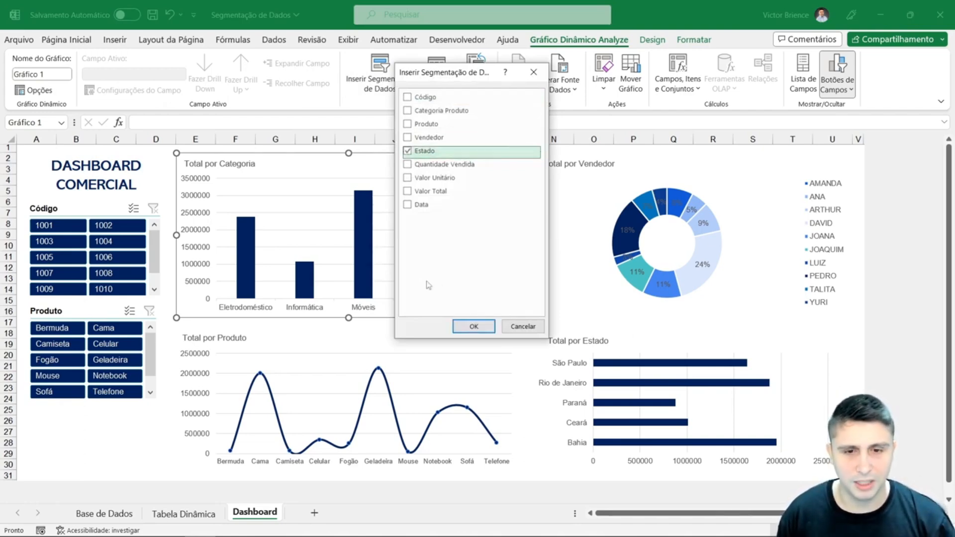
{"action": "left_click", "coordinate": [463, 323]}
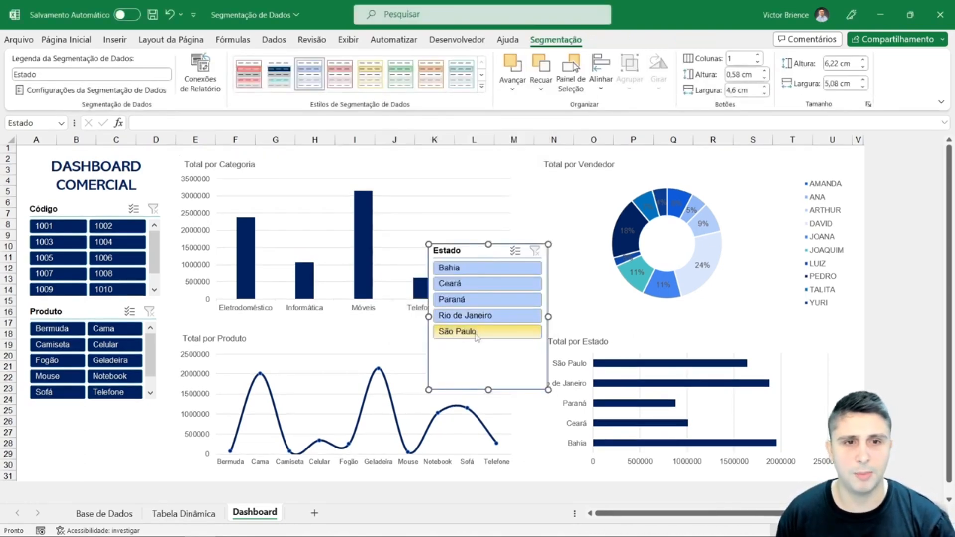
- Give the Estado slicer the dark blue custom style and arrange its buttons in 2 columns
{"action": "left_click", "coordinate": [287, 86]}
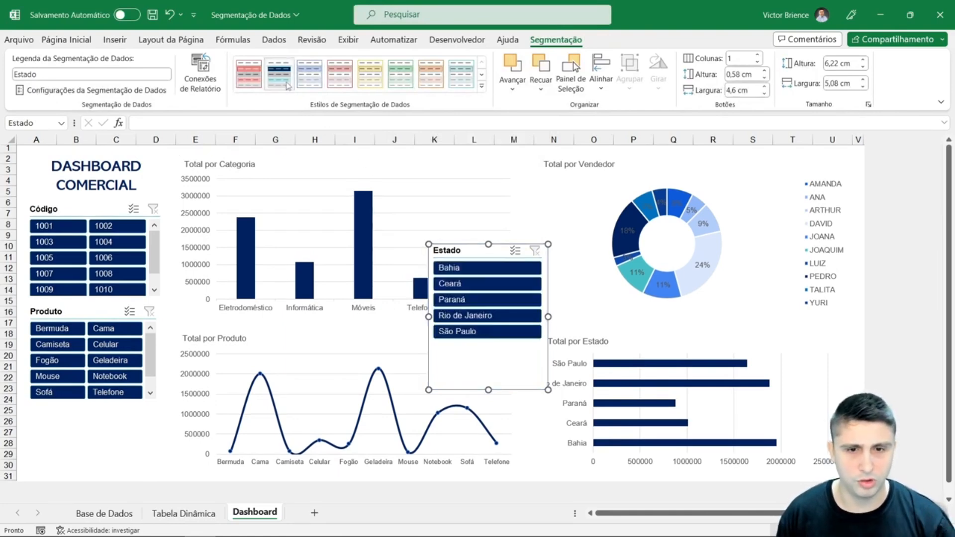
{"action": "left_click", "coordinate": [254, 79]}
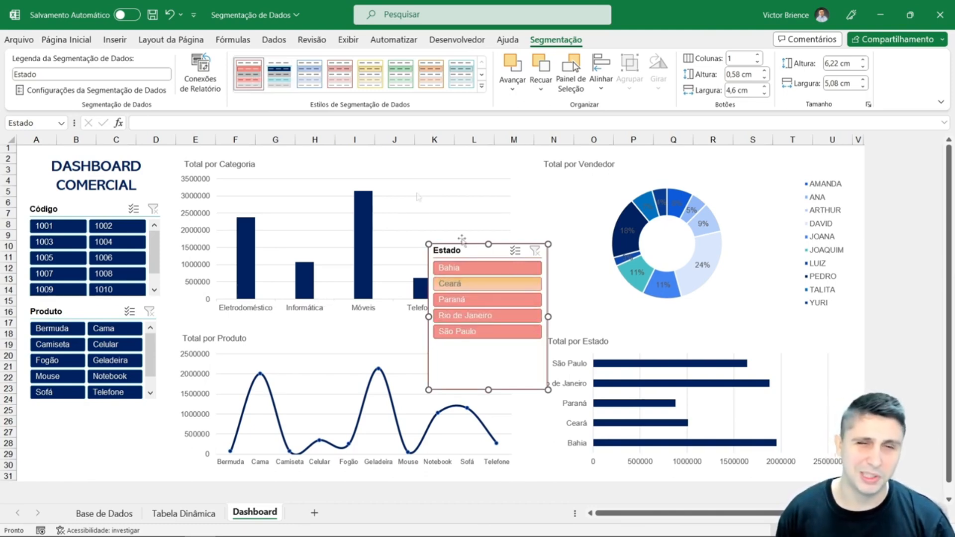
{"action": "left_click", "coordinate": [277, 83]}
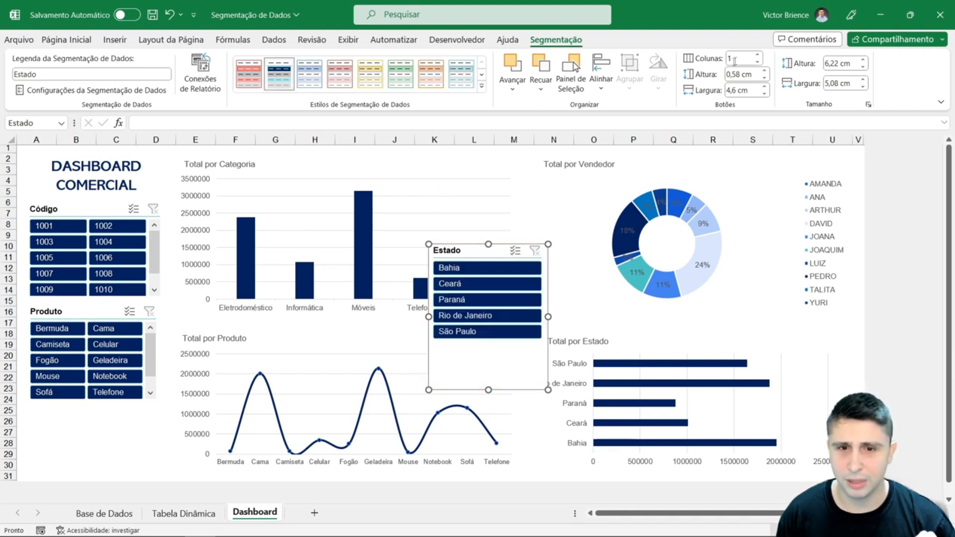
{"action": "left_click", "coordinate": [758, 56]}
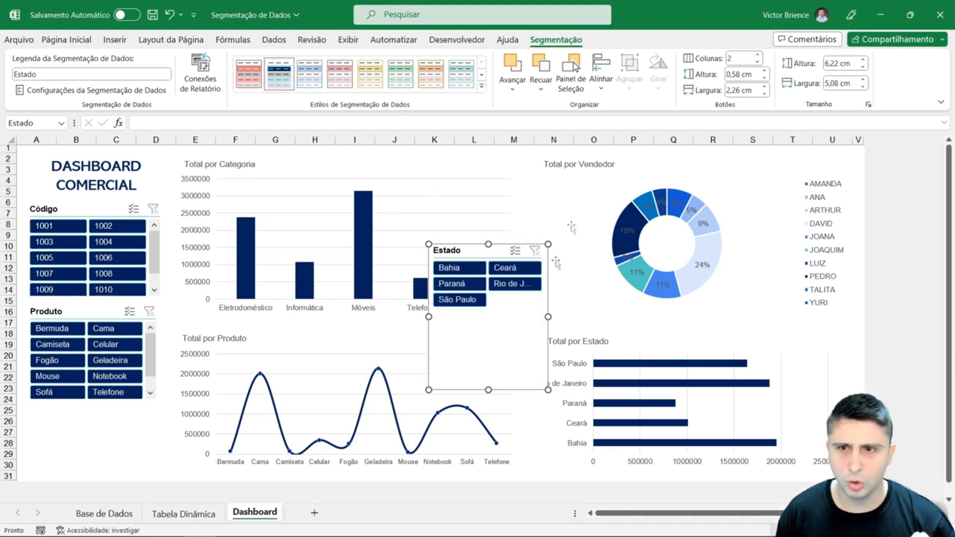
- Shrink the Estado slicer to about 2.9 cm high and place it below the Produto slicer
{"action": "left_click_drag", "start_coordinate": [516, 322], "coordinate": [131, 403]}
{"action": "left_click_drag", "start_coordinate": [132, 404], "coordinate": [133, 404]}
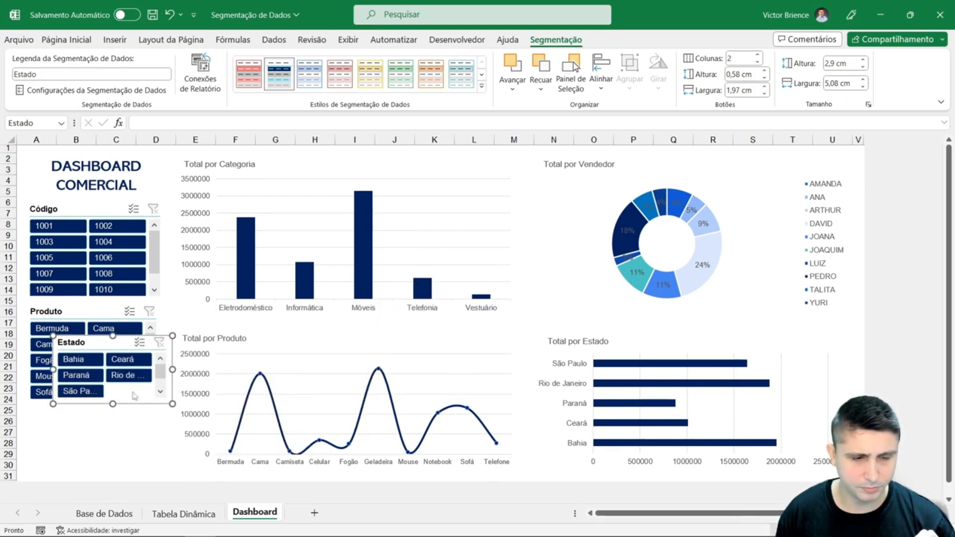
{"action": "left_click_drag", "start_coordinate": [99, 342], "coordinate": [75, 413]}
- Nudge the Produto slicer slightly left and up to align it under the Código slicer
{"action": "left_click_drag", "start_coordinate": [70, 313], "coordinate": [72, 312]}
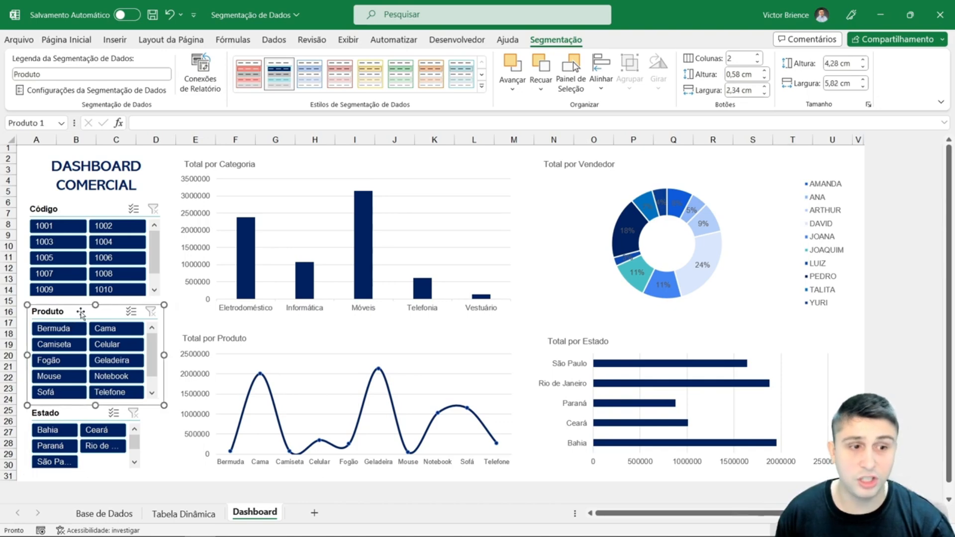
{"action": "key", "text": "Left"}
{"action": "key", "text": "Left"}
{"action": "key", "text": "Left"}
{"action": "key", "text": "Up"}
{"action": "key", "text": "Up"}
{"action": "key", "text": "Up"}
{"action": "key", "text": "Up"}
{"action": "key", "text": "Up"}
- Move the Estado slicer up close under the Produto slicer, widen it to match that slicer, and deselect it
{"action": "left_click_drag", "start_coordinate": [72, 419], "coordinate": [72, 415]}
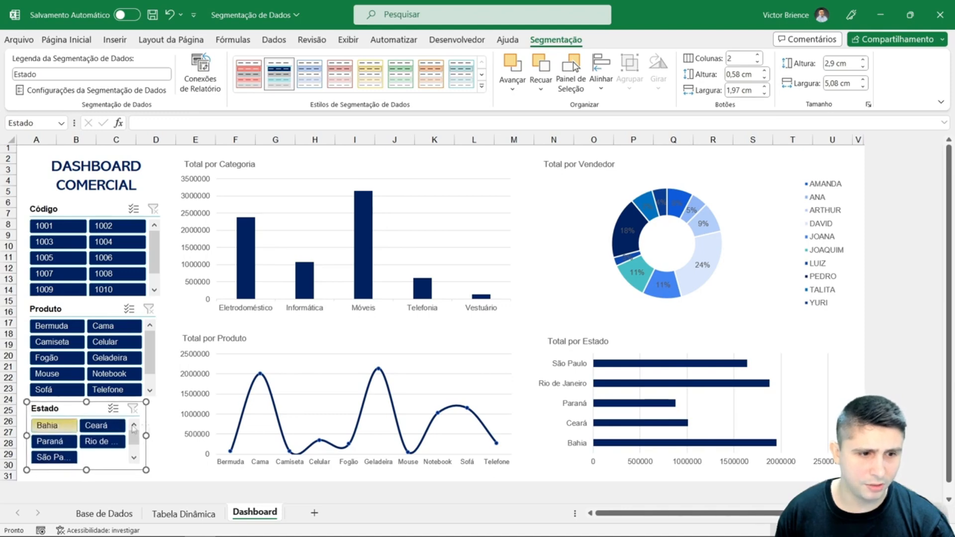
{"action": "left_click", "coordinate": [31, 152]}
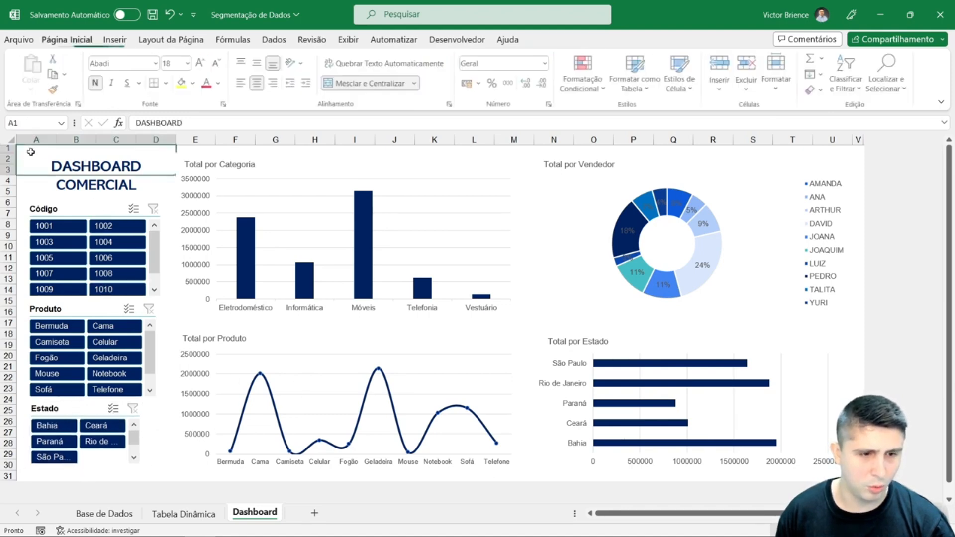
{"action": "left_click", "coordinate": [75, 409]}
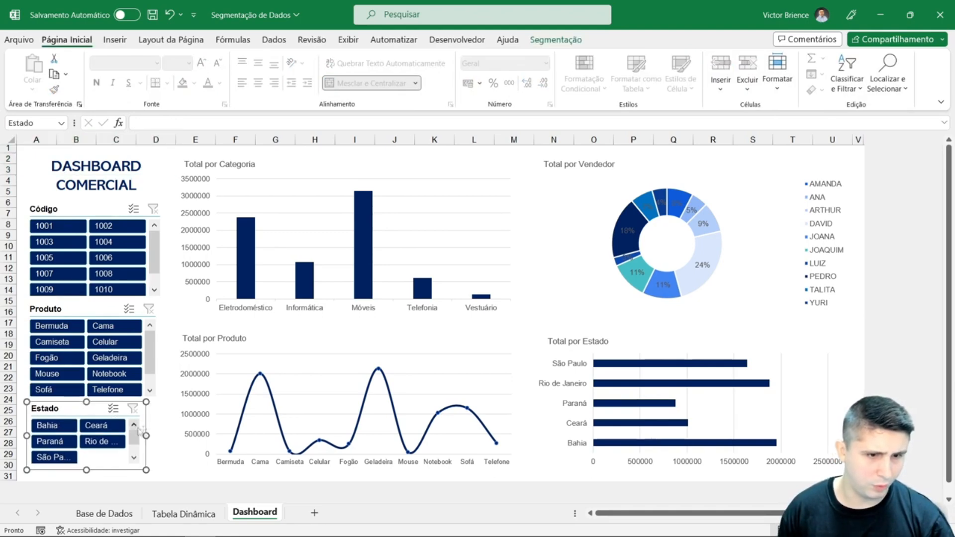
{"action": "left_click_drag", "start_coordinate": [146, 435], "coordinate": [157, 435]}
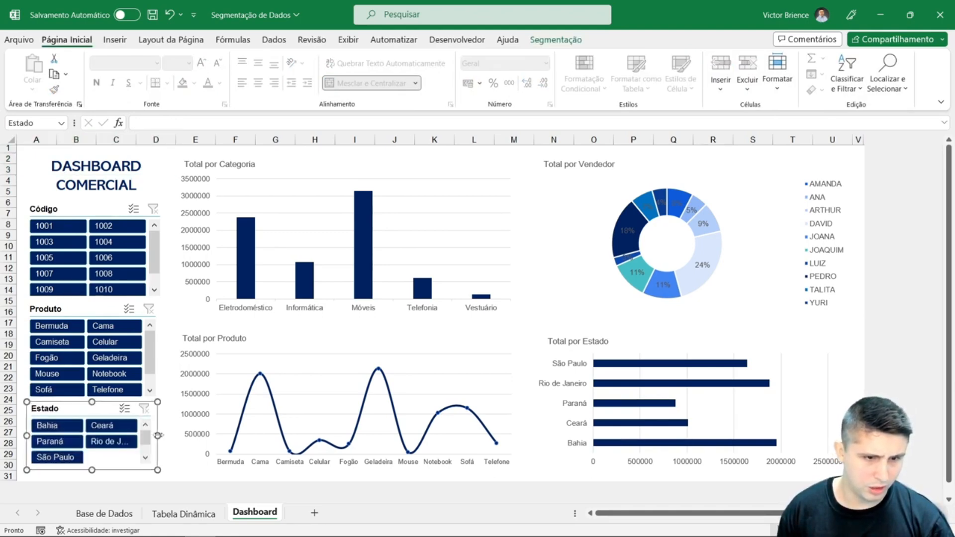
{"action": "left_click", "coordinate": [23, 152]}
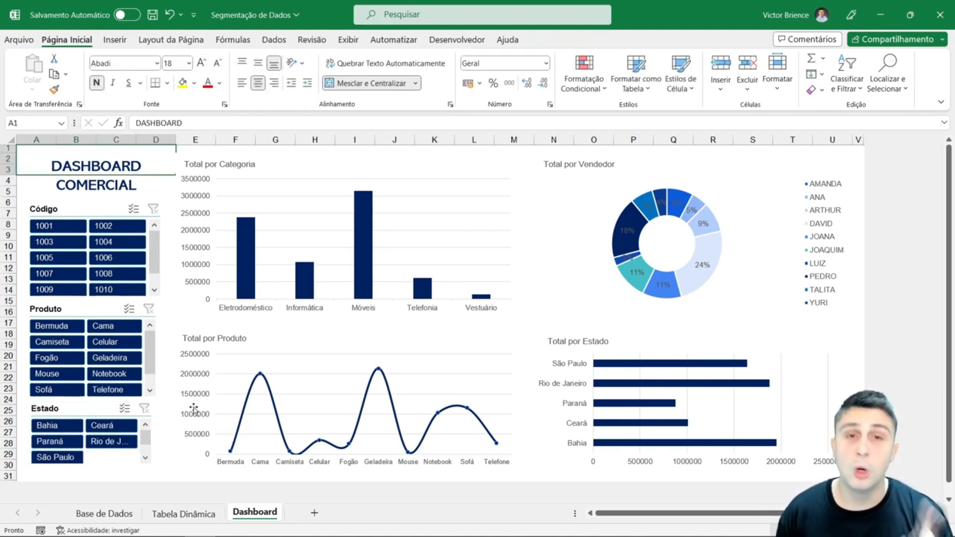
- Connect the Estado slicer to Tabela dinâmica3, Tabela dinâmica4 and Tabela dinâmica5 as well, and deselect it
{"action": "right_click", "coordinate": [73, 409]}
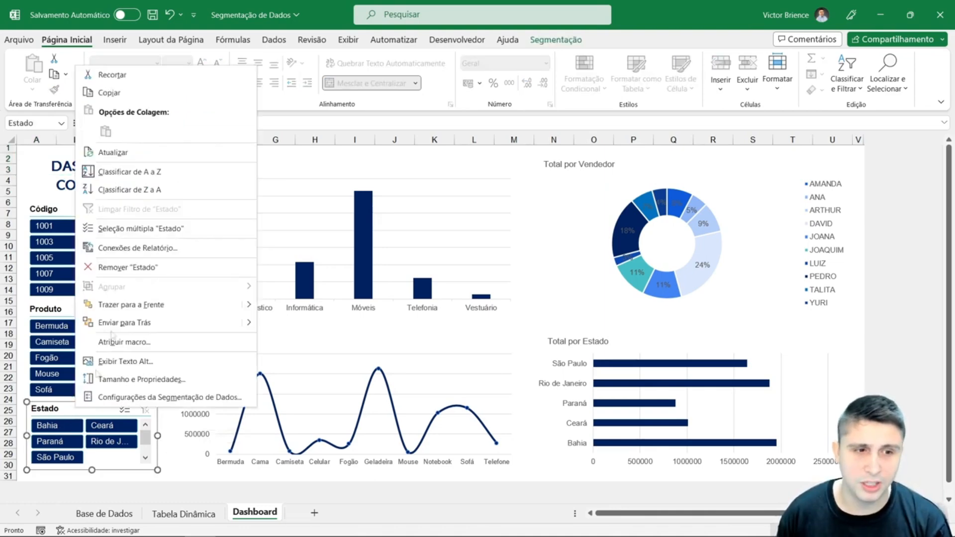
{"action": "left_click", "coordinate": [130, 248]}
{"action": "left_click", "coordinate": [10, 275]}
{"action": "left_click", "coordinate": [11, 290]}
{"action": "scroll", "coordinate": [21, 288], "scroll_direction": "down", "scroll_amount": 1}
{"action": "left_click", "coordinate": [10, 278]}
{"action": "left_click", "coordinate": [10, 294]}
{"action": "scroll", "coordinate": [83, 279], "scroll_direction": "up", "scroll_amount": 1}
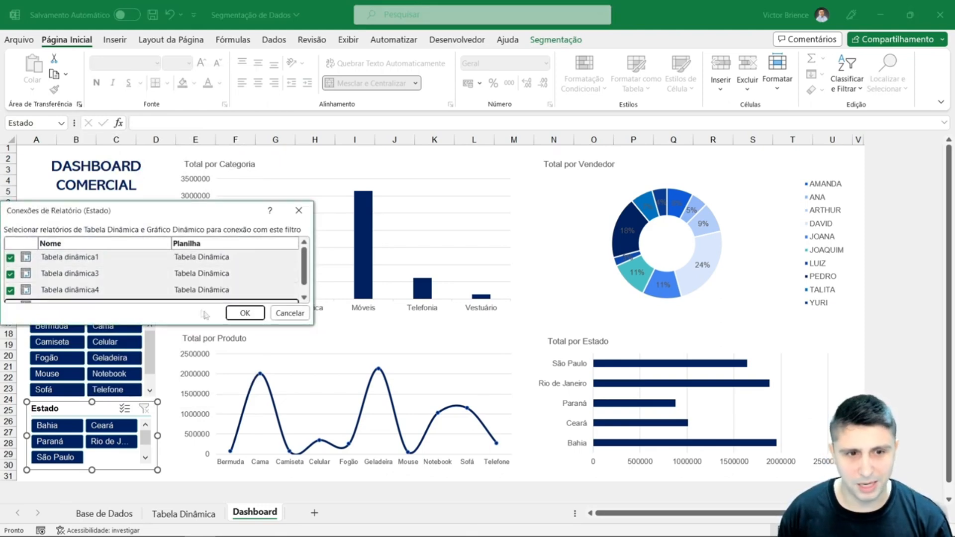
{"action": "left_click", "coordinate": [245, 313]}
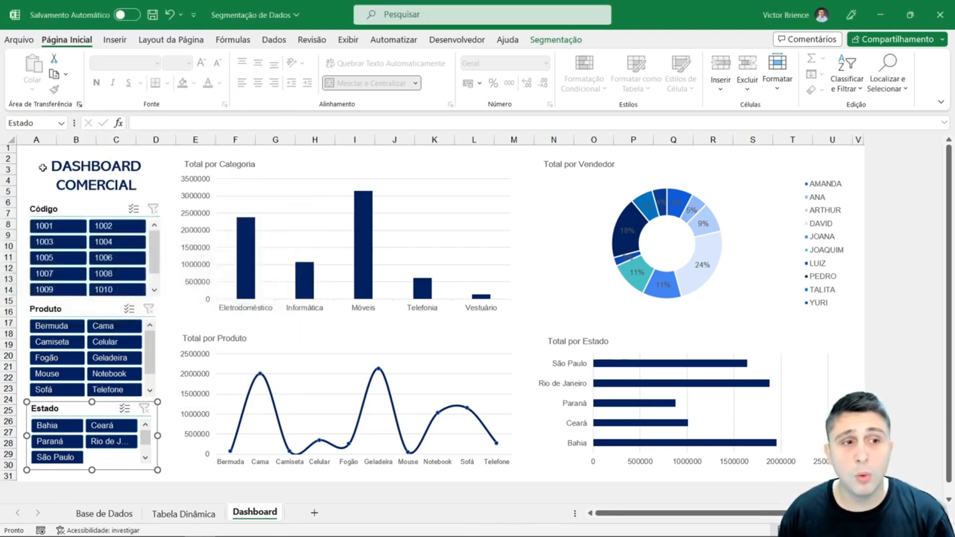
{"action": "left_click", "coordinate": [32, 154]}
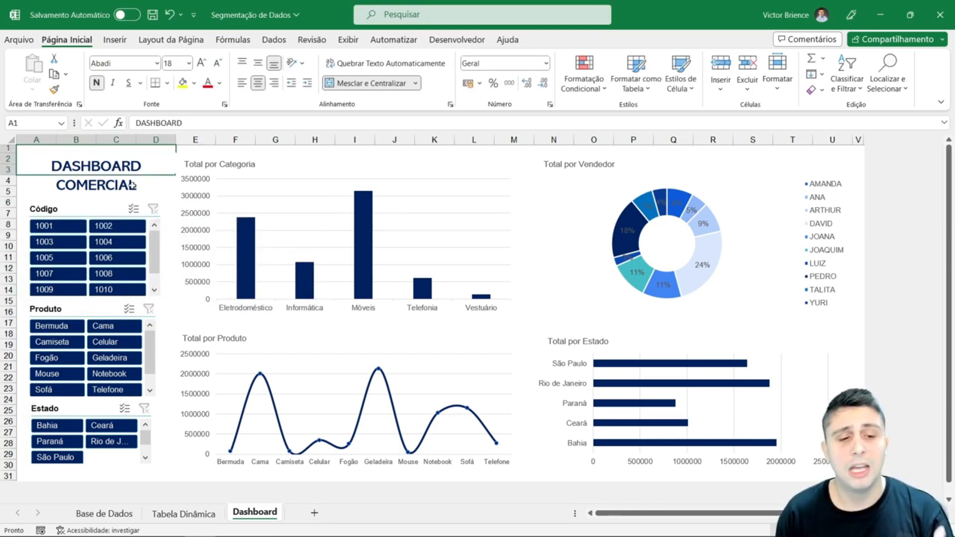
- View the source pivot tables and charts on the Tabela Dinâmica sheet, and return to the Dashboard sheet
{"action": "left_click", "coordinate": [185, 514]}
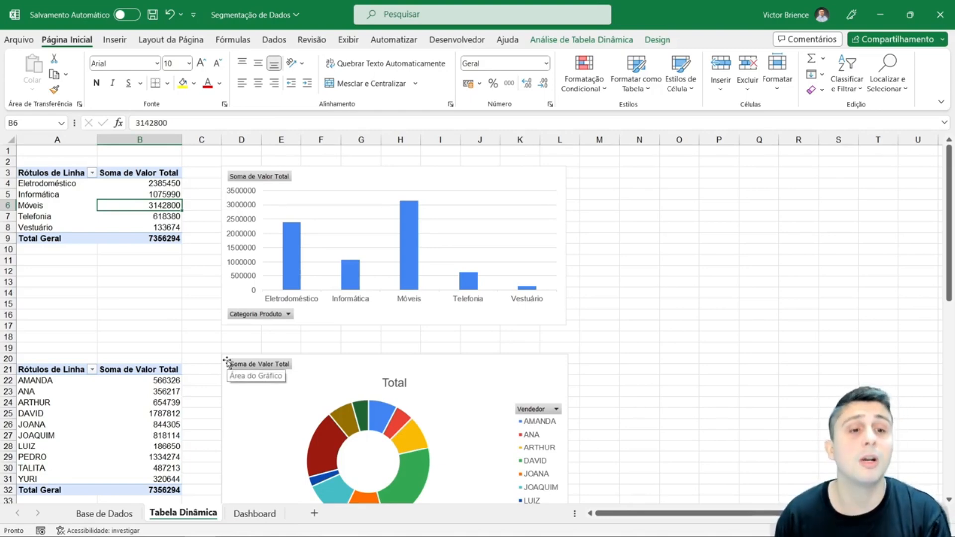
{"action": "left_click", "coordinate": [254, 513]}
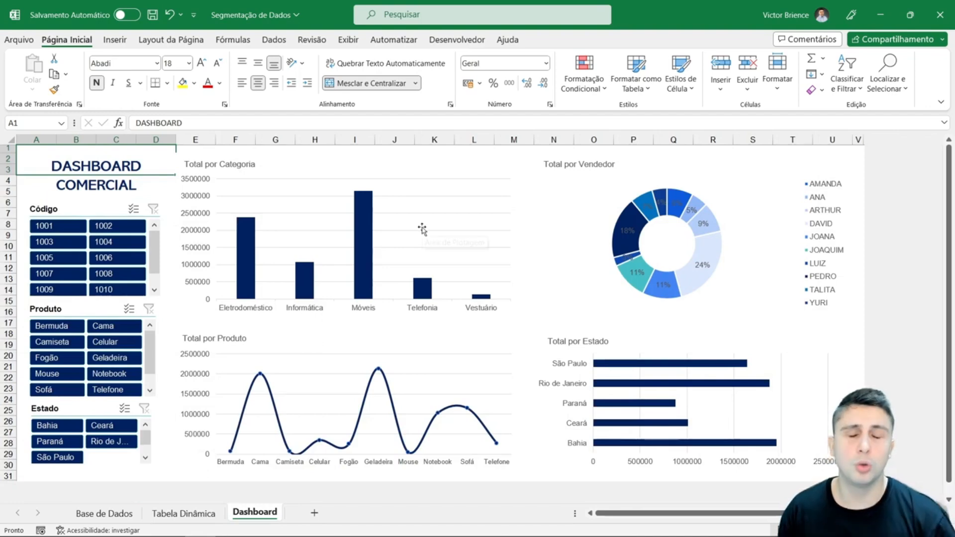